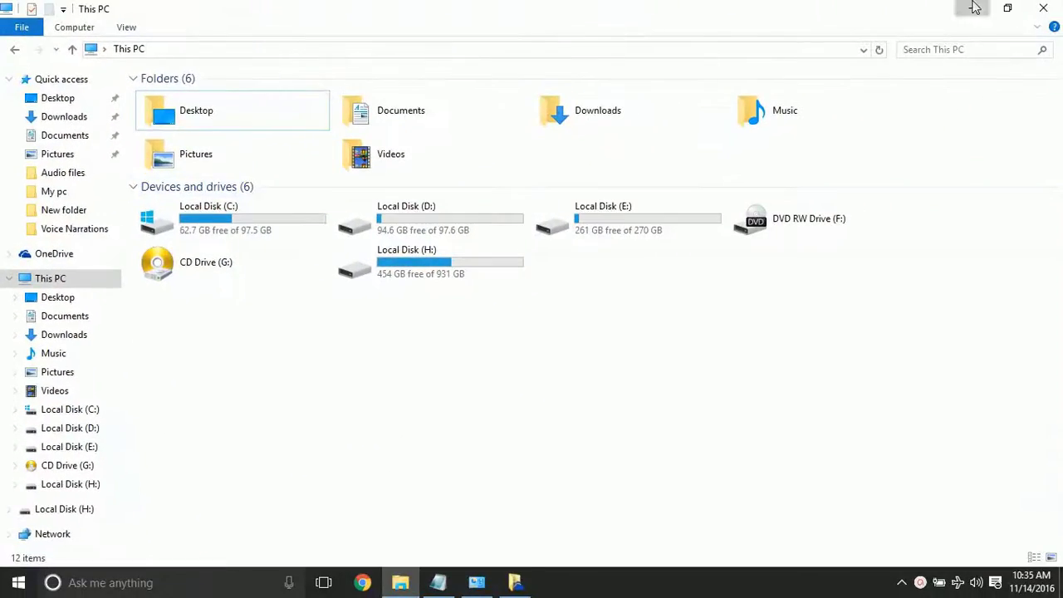
Step: Minimize the This PC window after noting OneDrive in the navigation pane
left_click(973, 9)
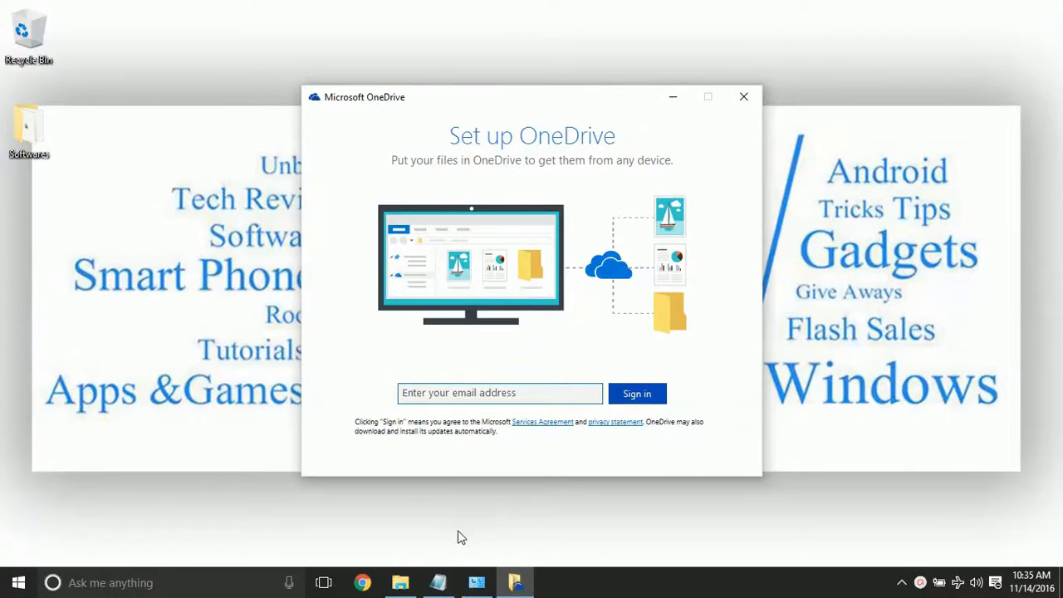
Step: Launch Command Prompt with administrator rights from the Start search
left_click(438, 583)
left_click(439, 582)
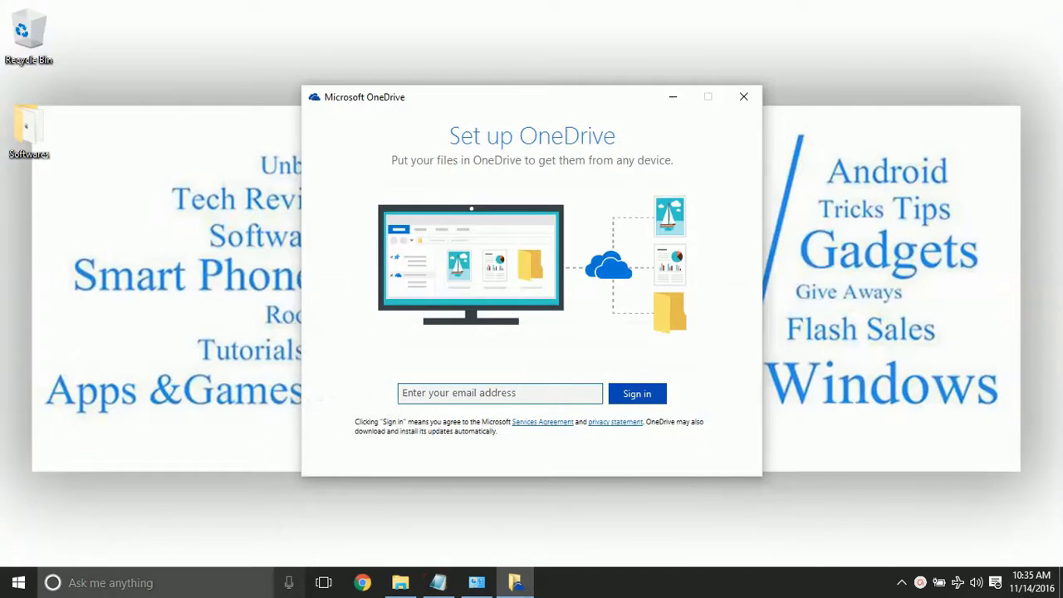
left_click(164, 583)
type("cmd")
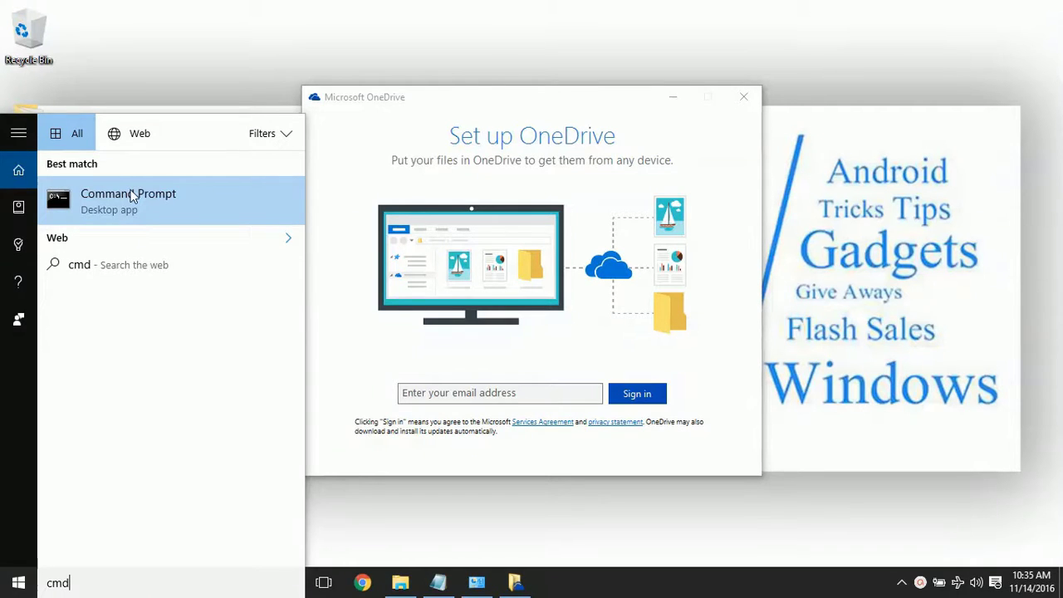
right_click(132, 196)
left_click(192, 208)
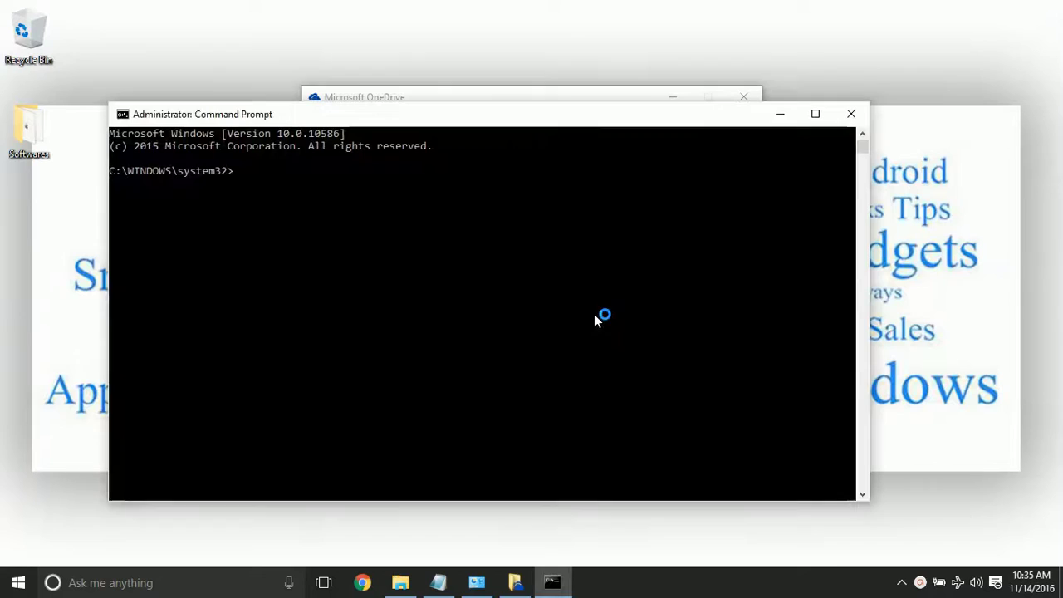
left_click_drag(221, 114, 241, 94)
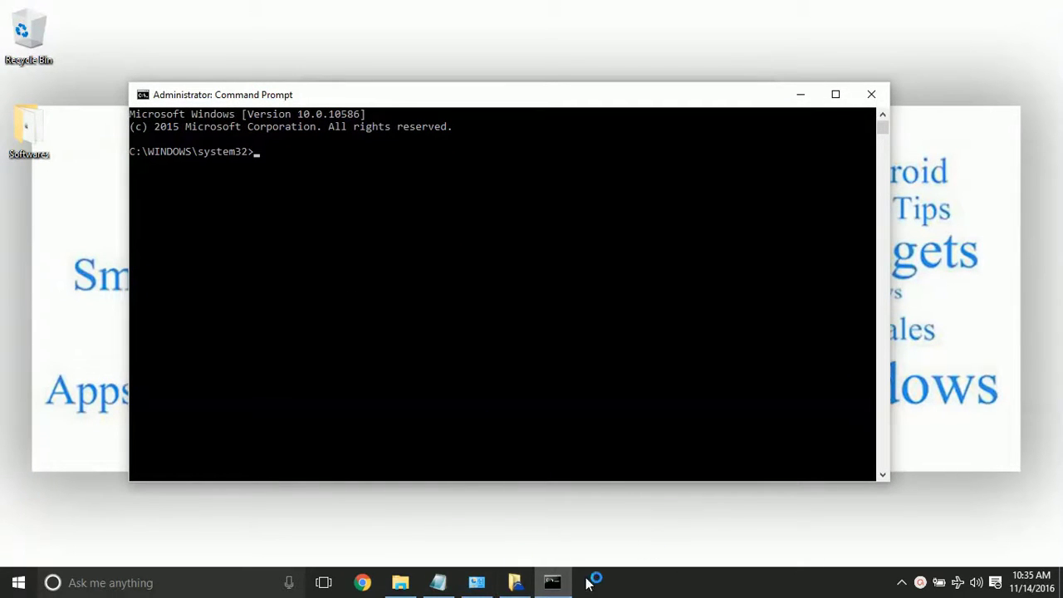
Step: Copy the taskkill OneDrive.exe line from the notes and run it in the console
left_click(439, 582)
left_click_drag(309, 213, 133, 213)
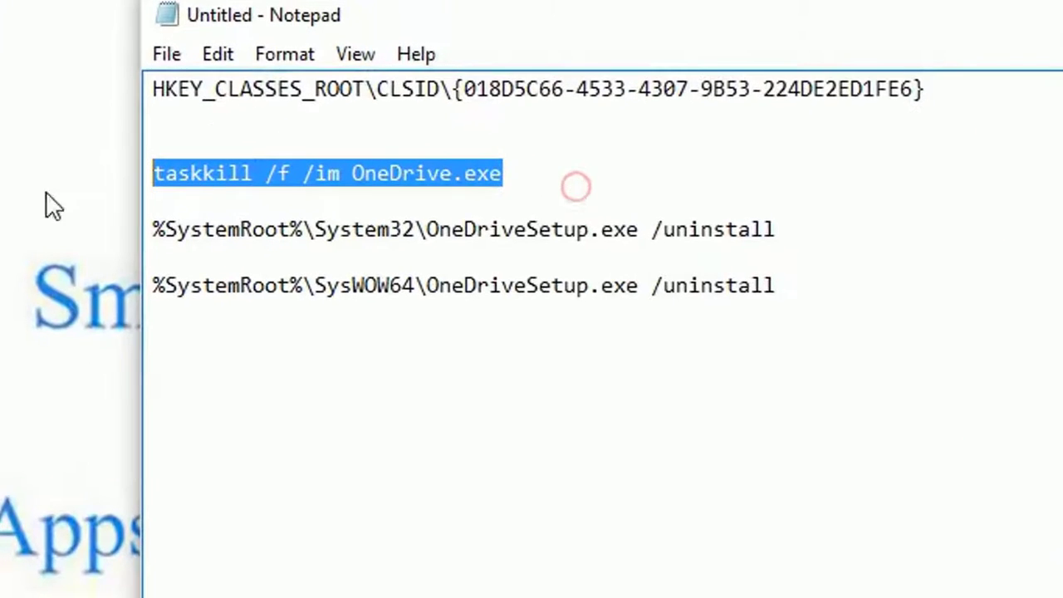
right_click(190, 215)
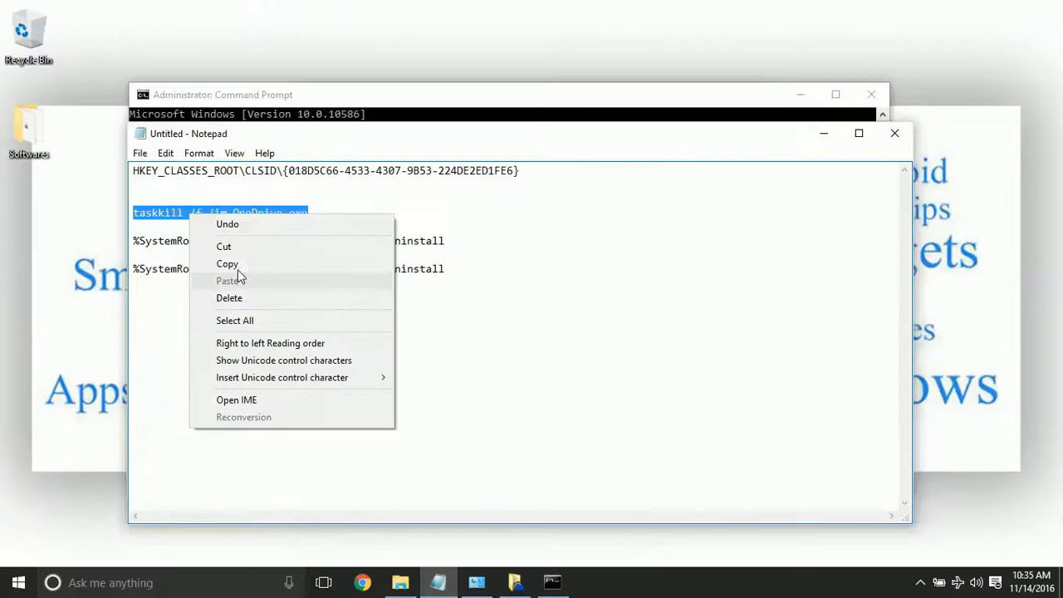
left_click(340, 275)
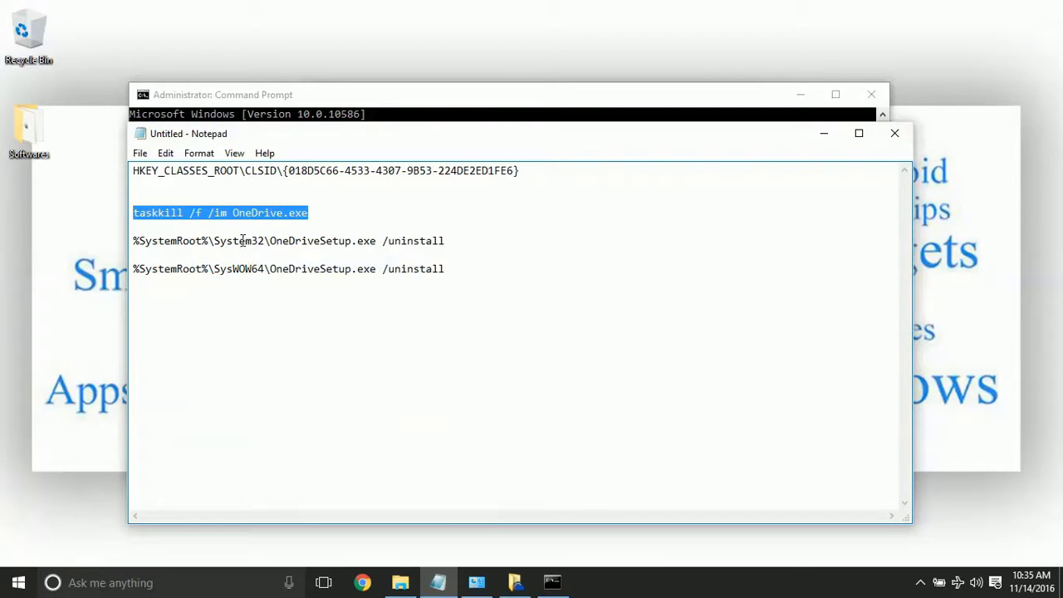
left_click(823, 133)
right_click(264, 152)
key("Return")
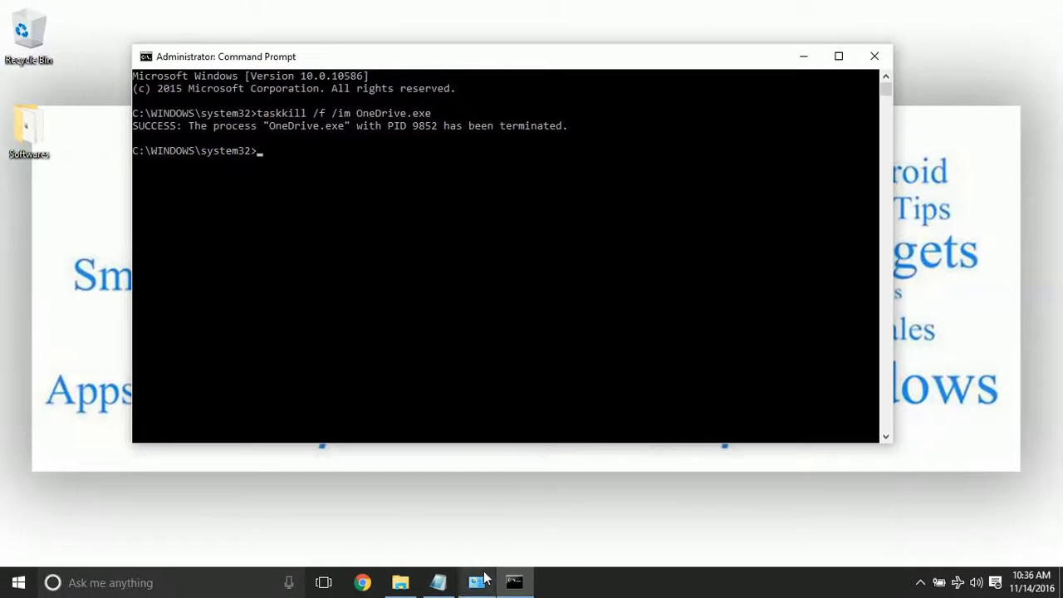
Step: Highlight System32 and SysWOW64 in the two uninstall lines, then minimize the notes
left_click(440, 582)
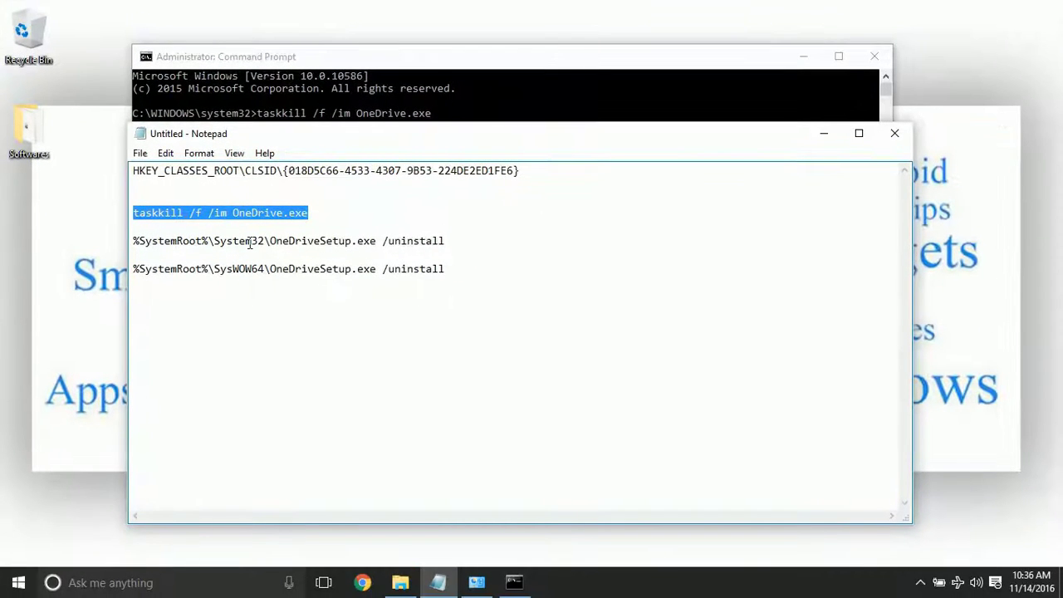
left_click_drag(213, 241, 254, 242)
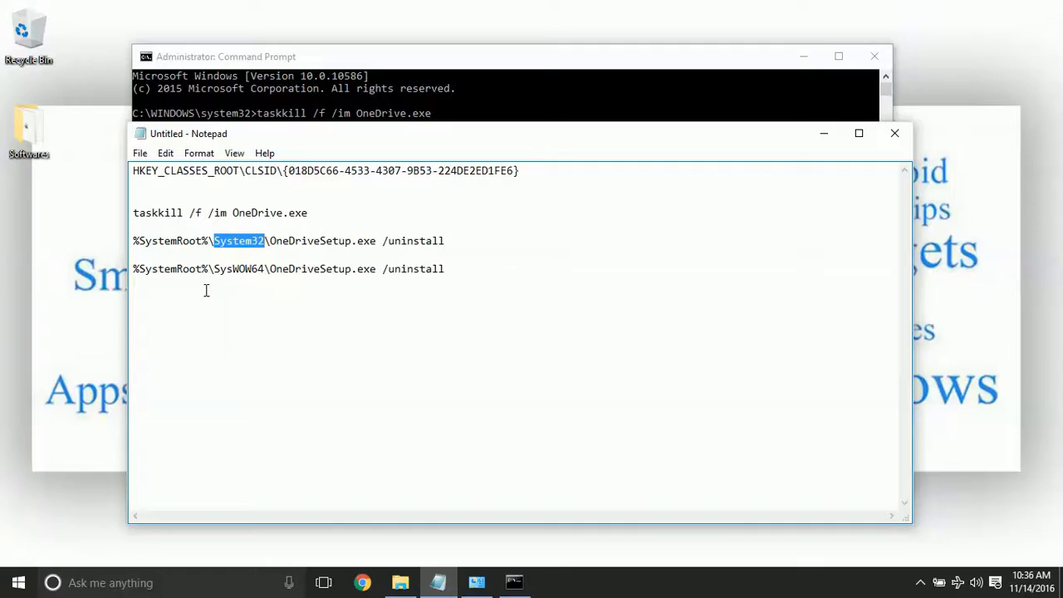
left_click_drag(213, 268, 253, 268)
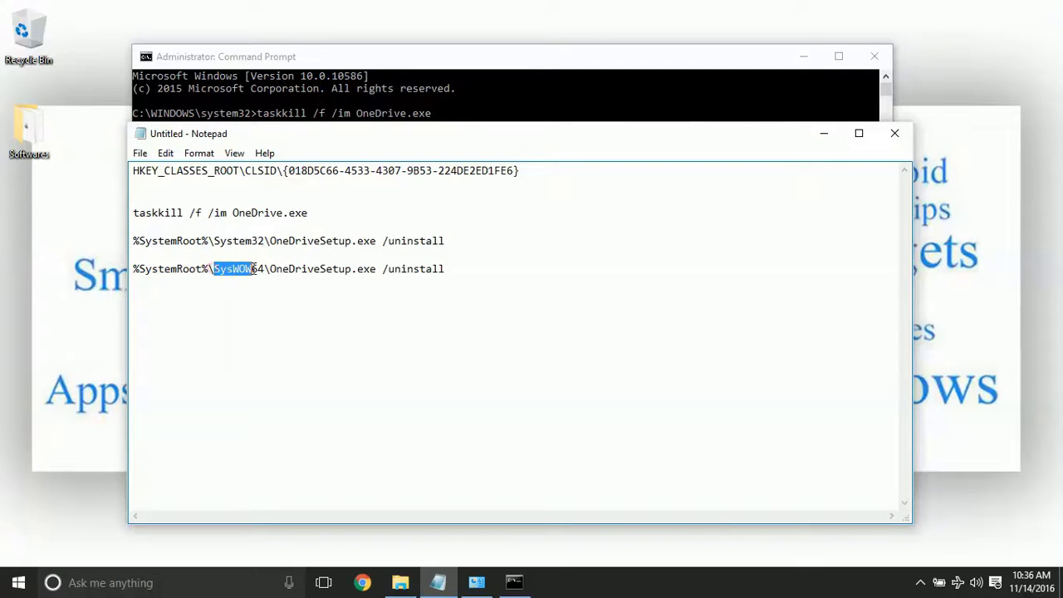
left_click(379, 271)
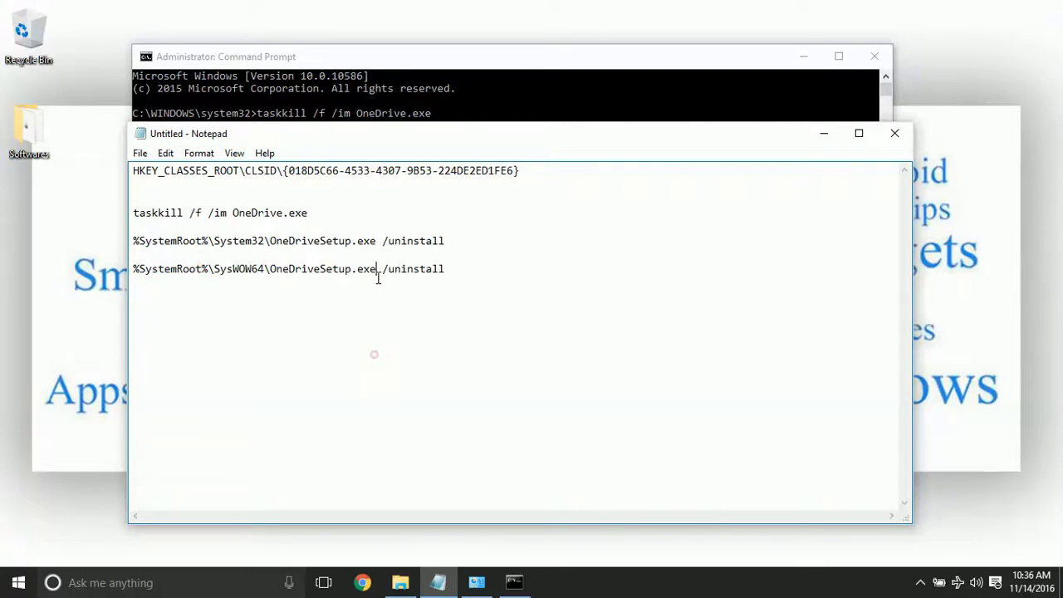
left_click(823, 133)
left_click(401, 583)
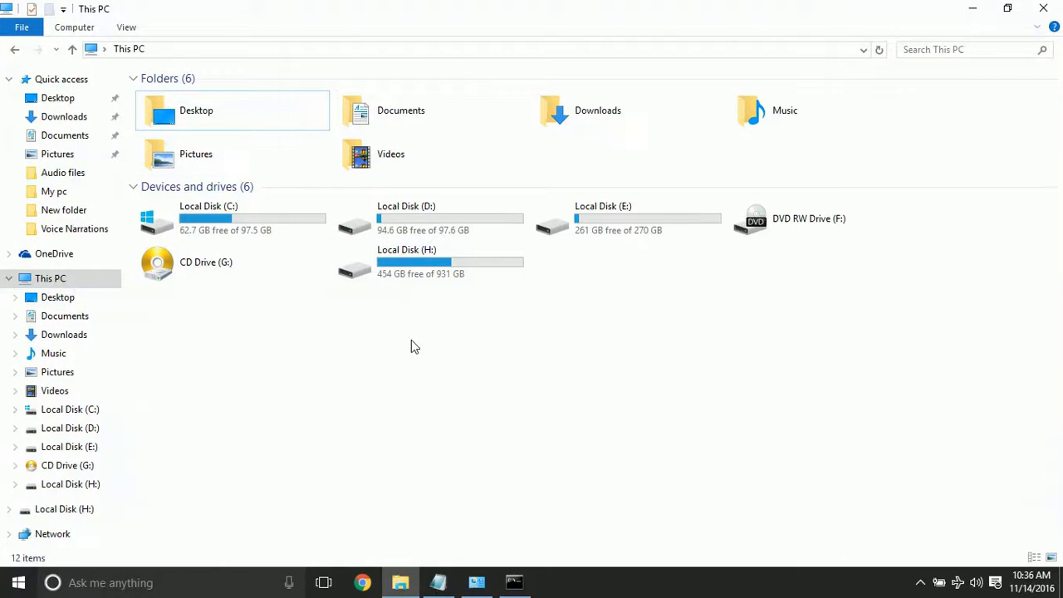
right_click(443, 327)
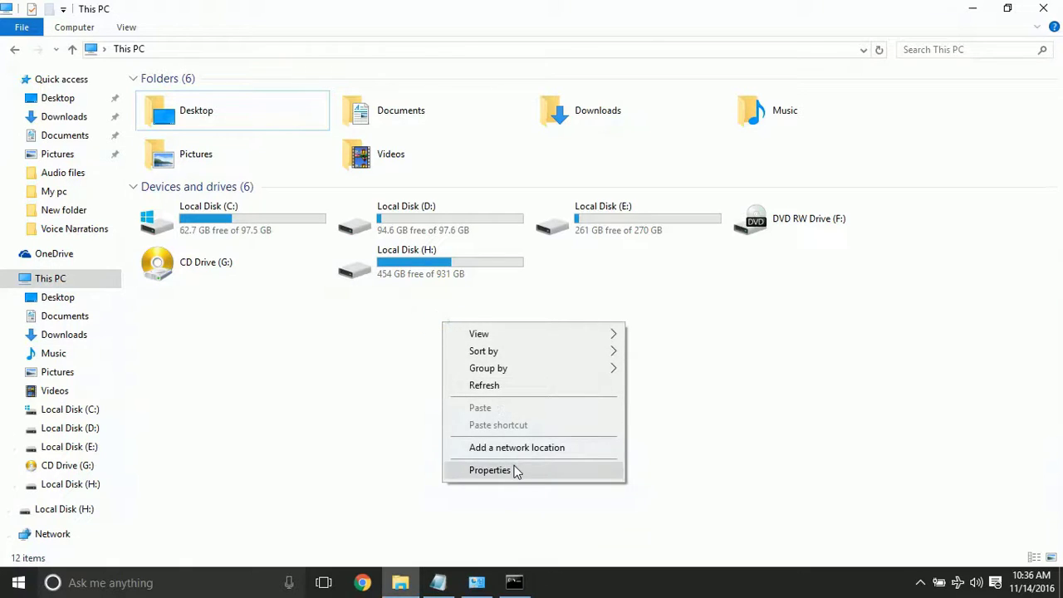
left_click(514, 471)
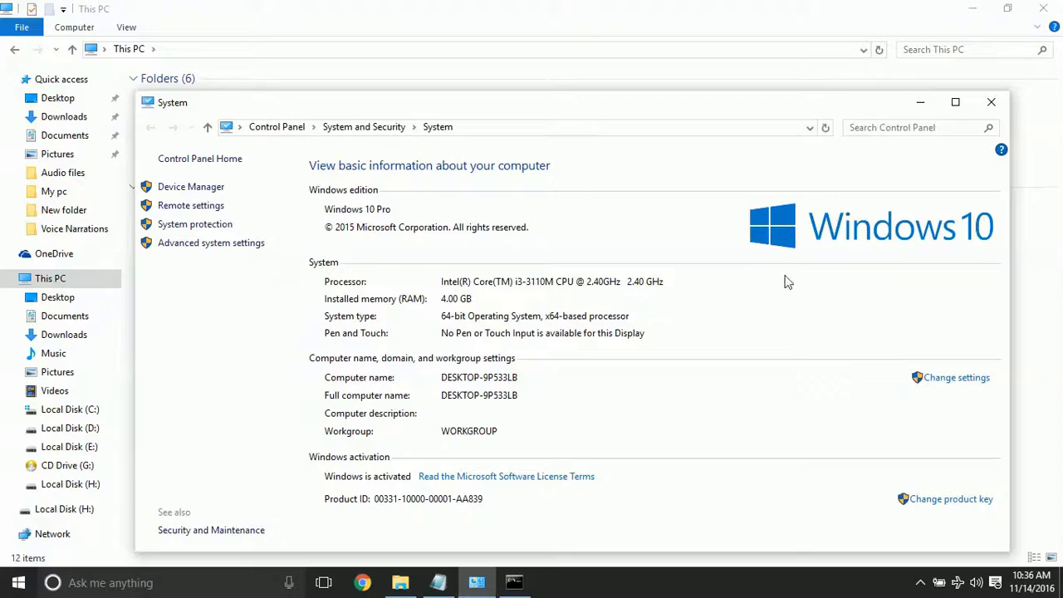
left_click(991, 103)
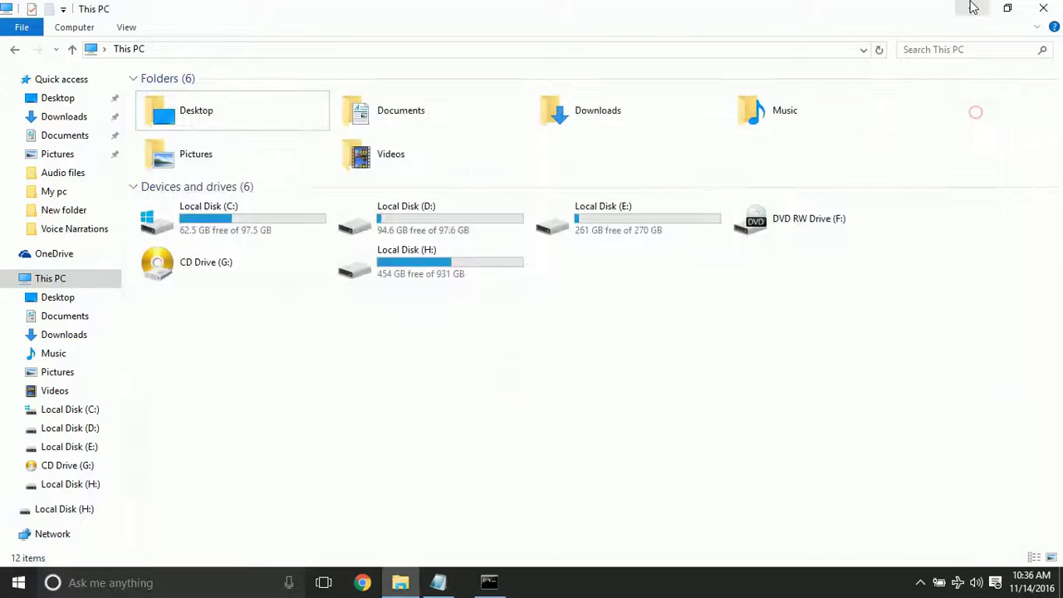
Step: Copy the SysWOW64 OneDriveSetup.exe /uninstall line from the notes
left_click(974, 8)
left_click(438, 583)
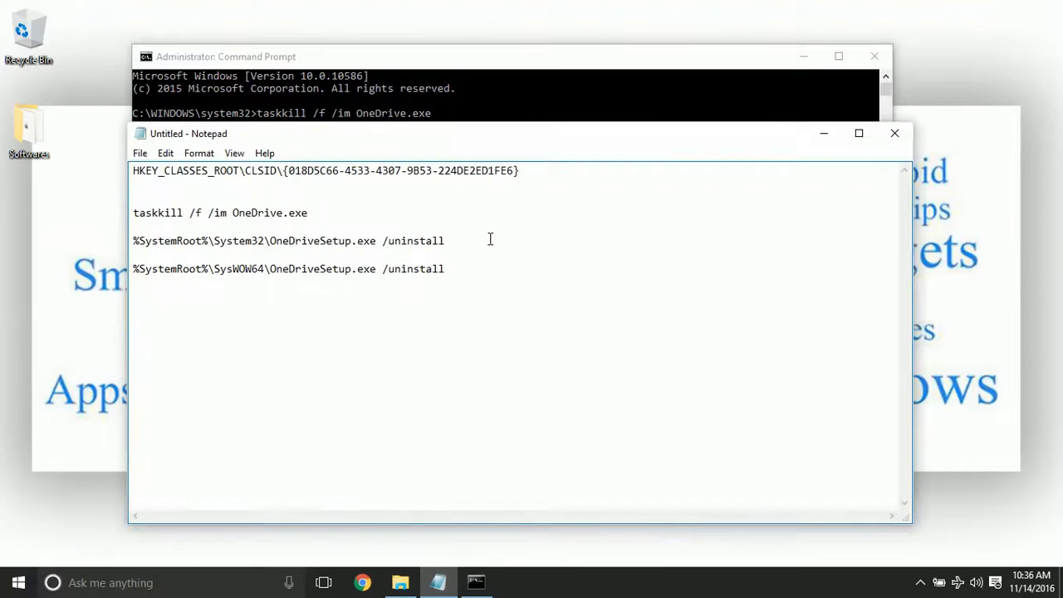
left_click_drag(448, 269, 56, 273)
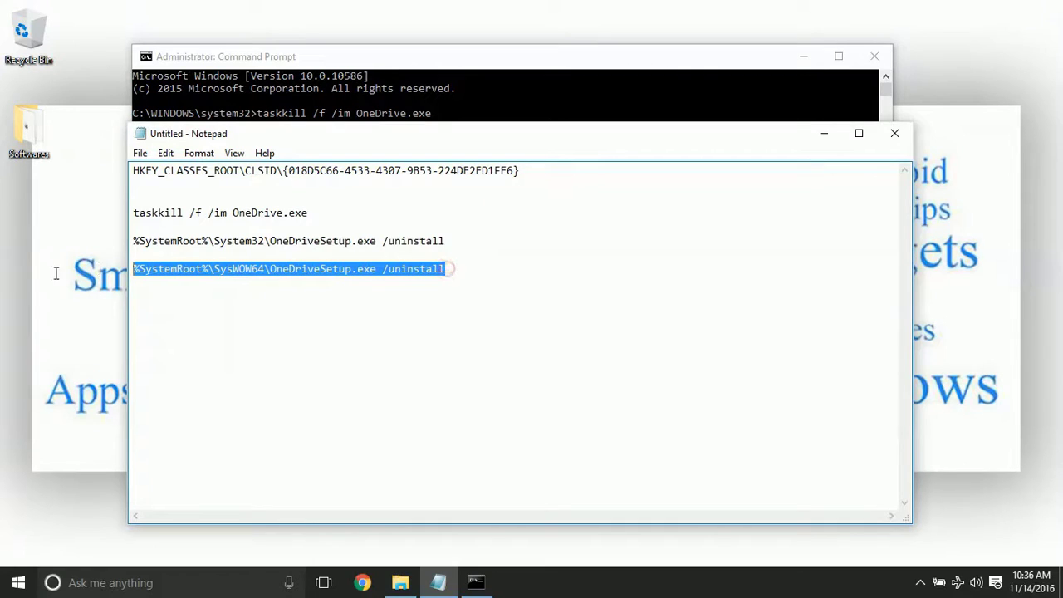
right_click(280, 274)
left_click(350, 323)
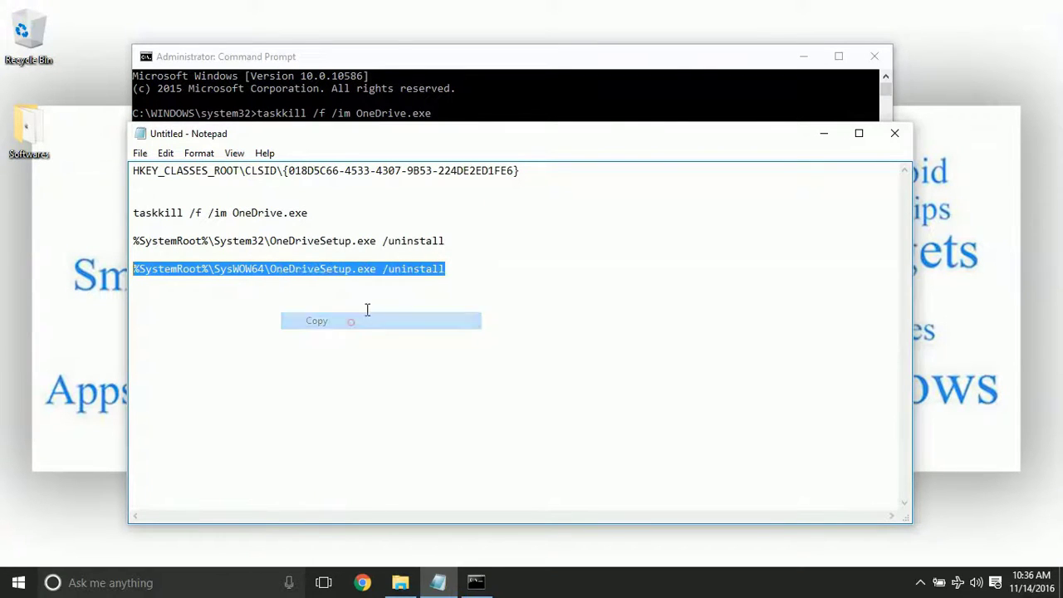
Step: Paste and run the SysWOW64 uninstall command in the administrator console
left_click(823, 135)
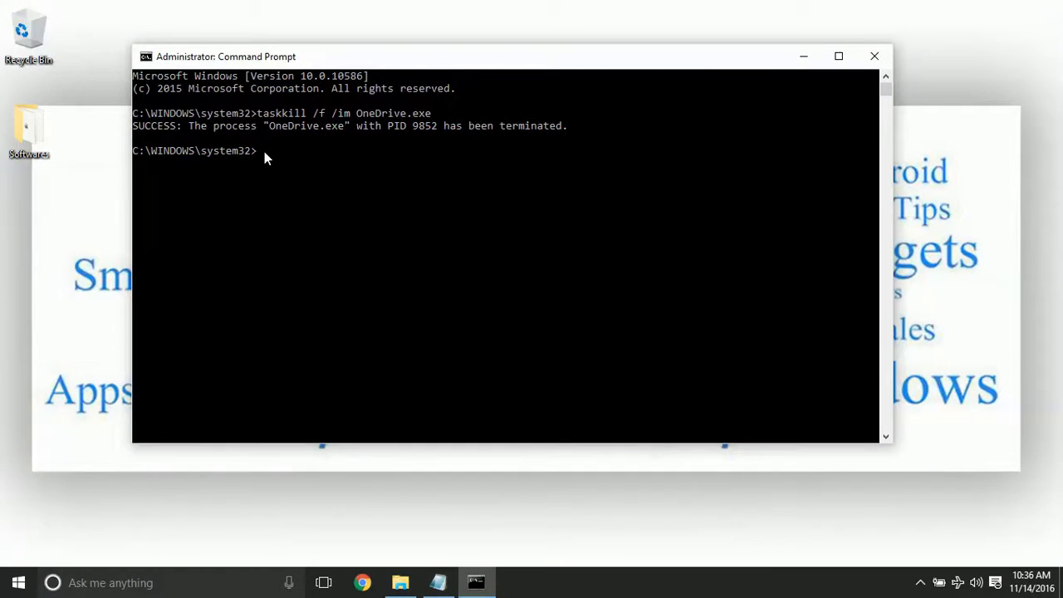
right_click(265, 151)
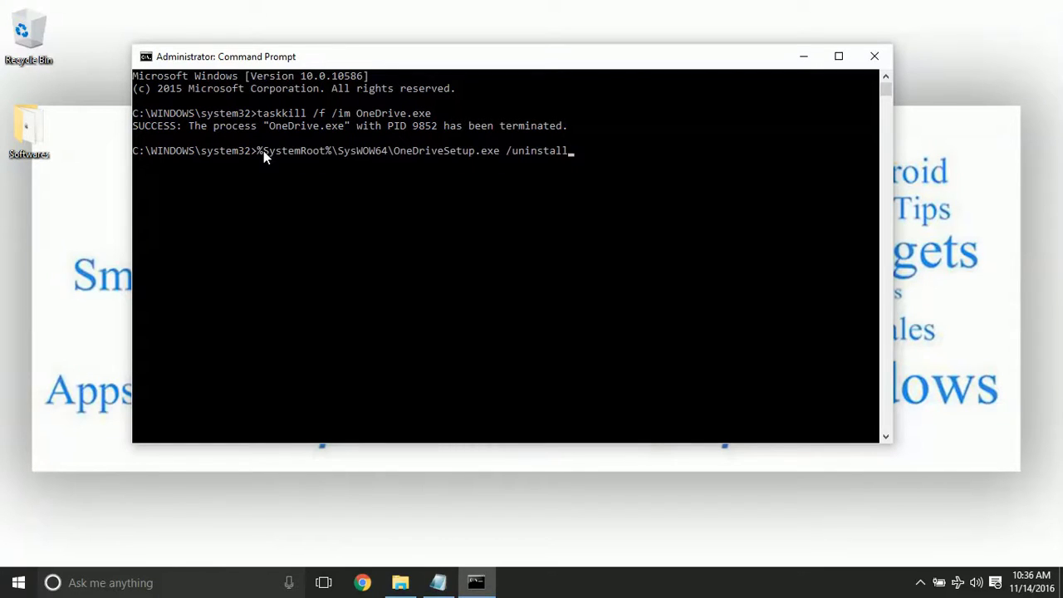
key("Return")
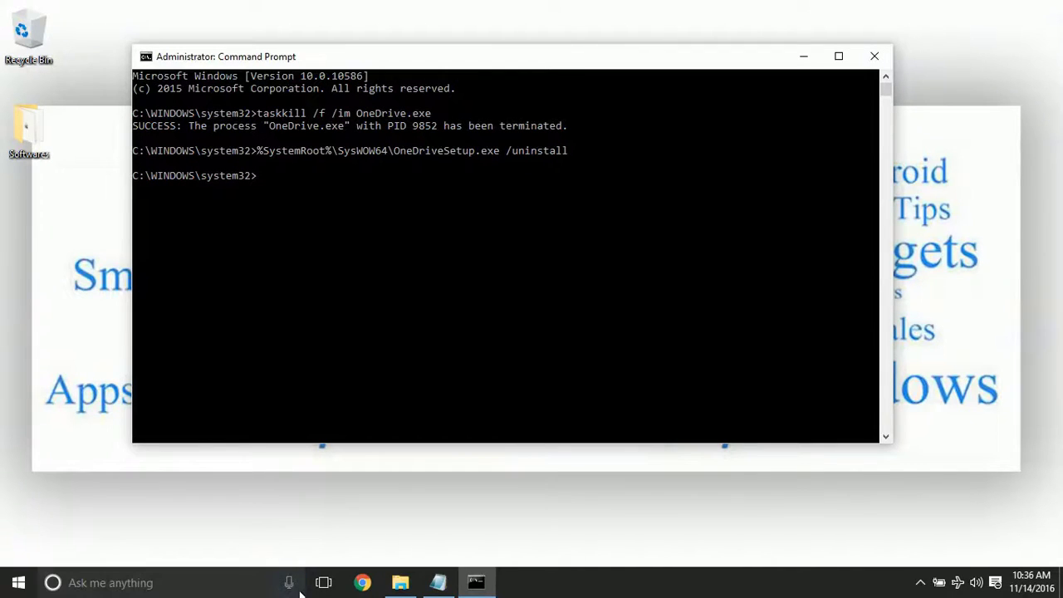
left_click(160, 585)
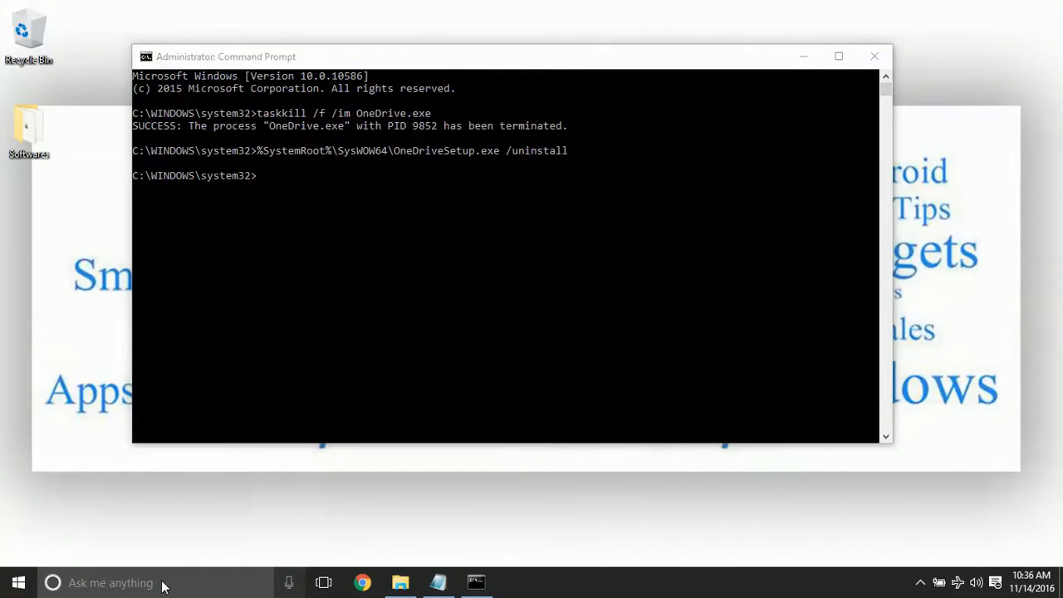
left_click(488, 508)
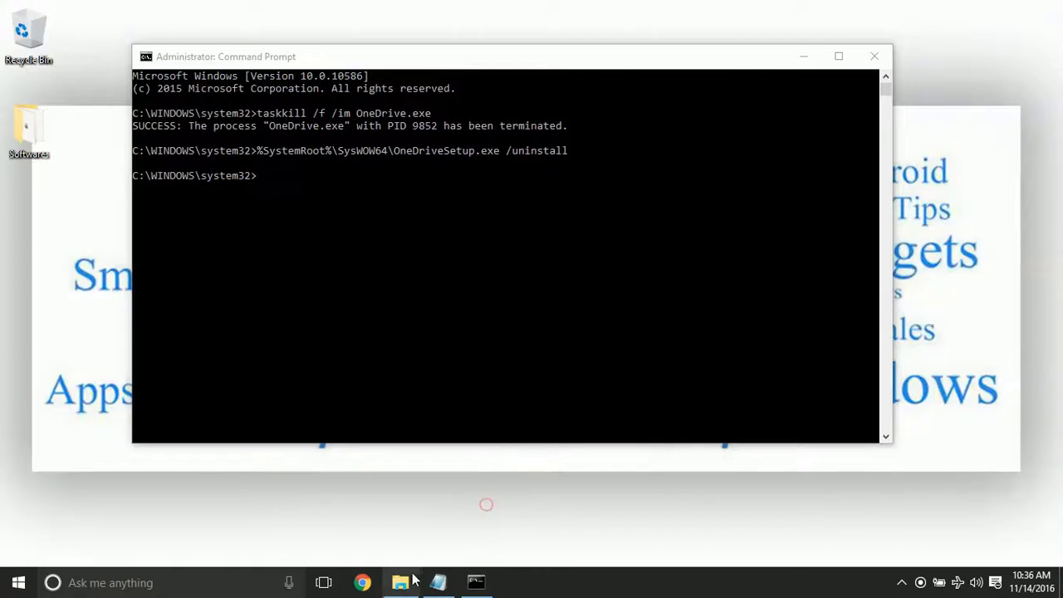
Step: Launch Registry Editor via Run and select the HKEY_CLASSES_ROOT branch
left_click(400, 583)
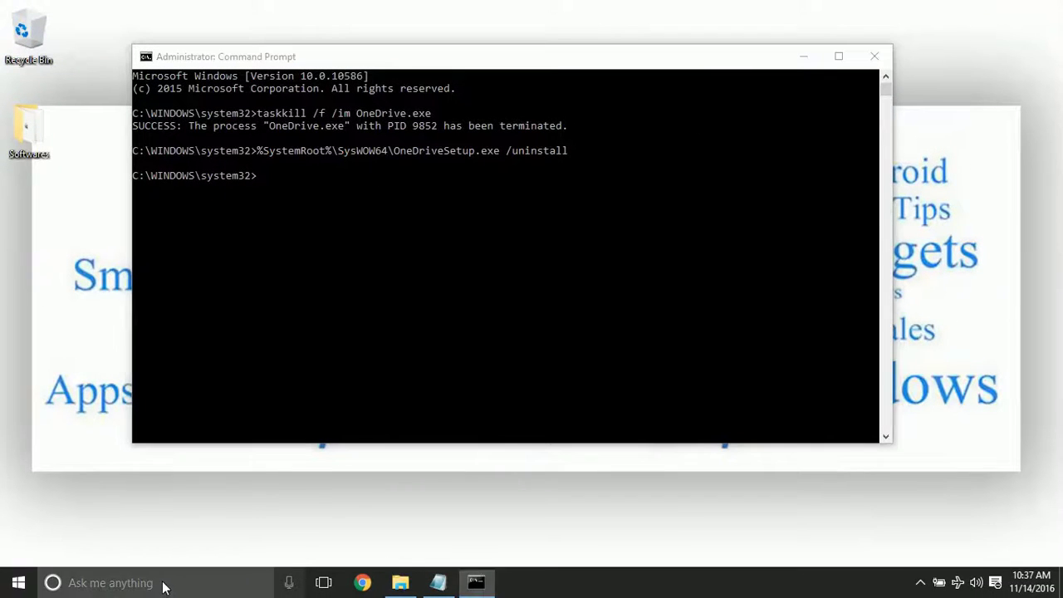
left_click(158, 582)
left_click(631, 555)
left_click(119, 579)
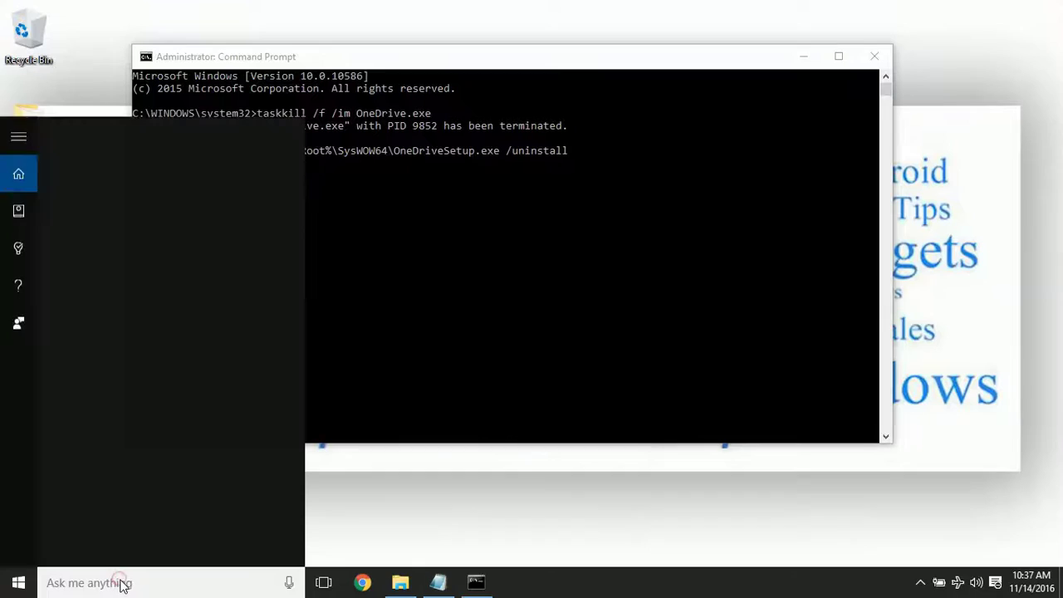
type("run")
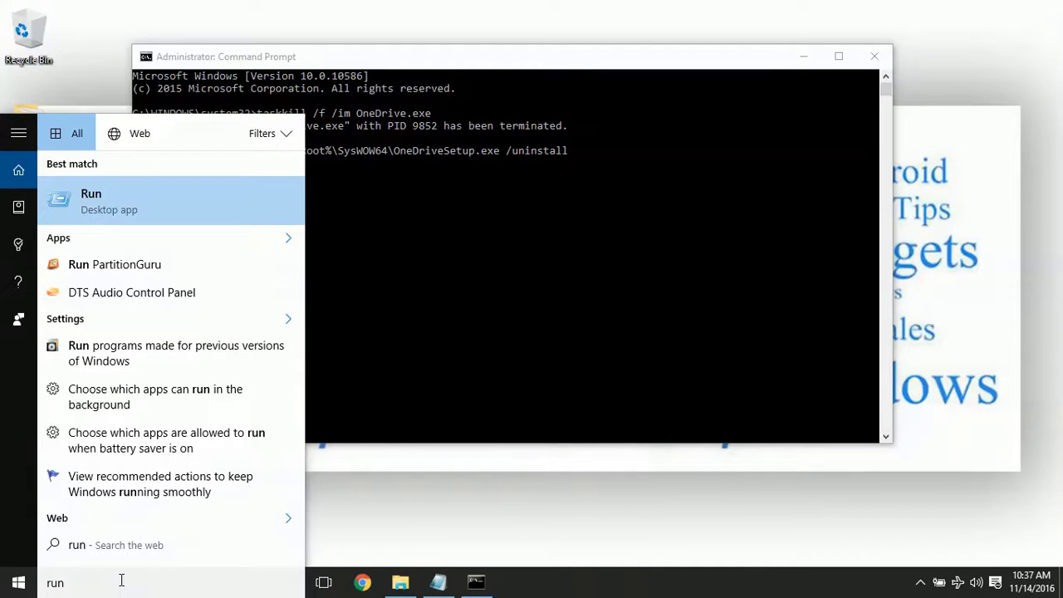
key("Return")
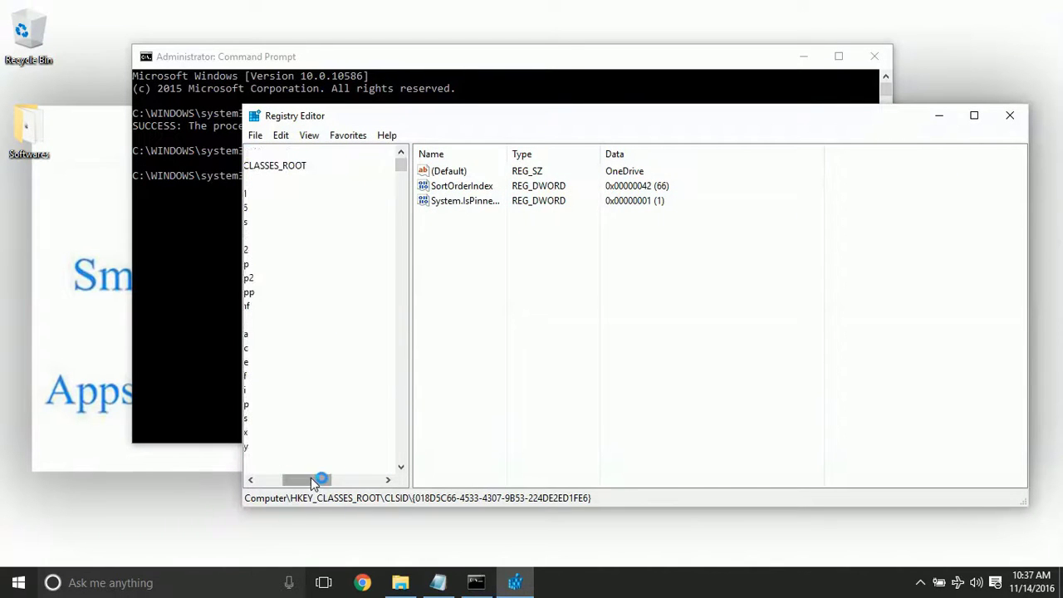
left_click_drag(309, 480, 285, 481)
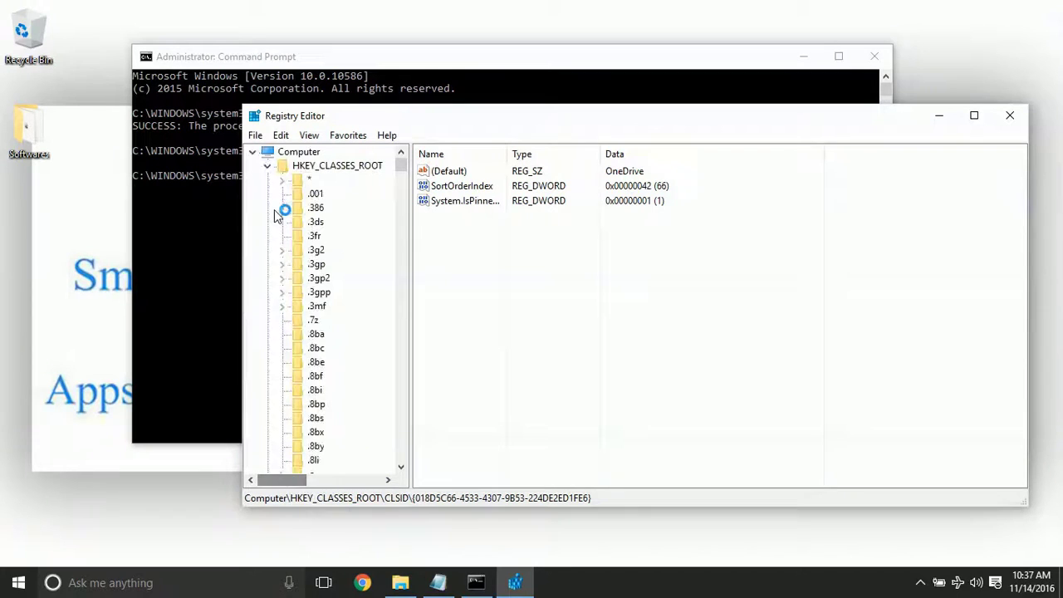
left_click(268, 166)
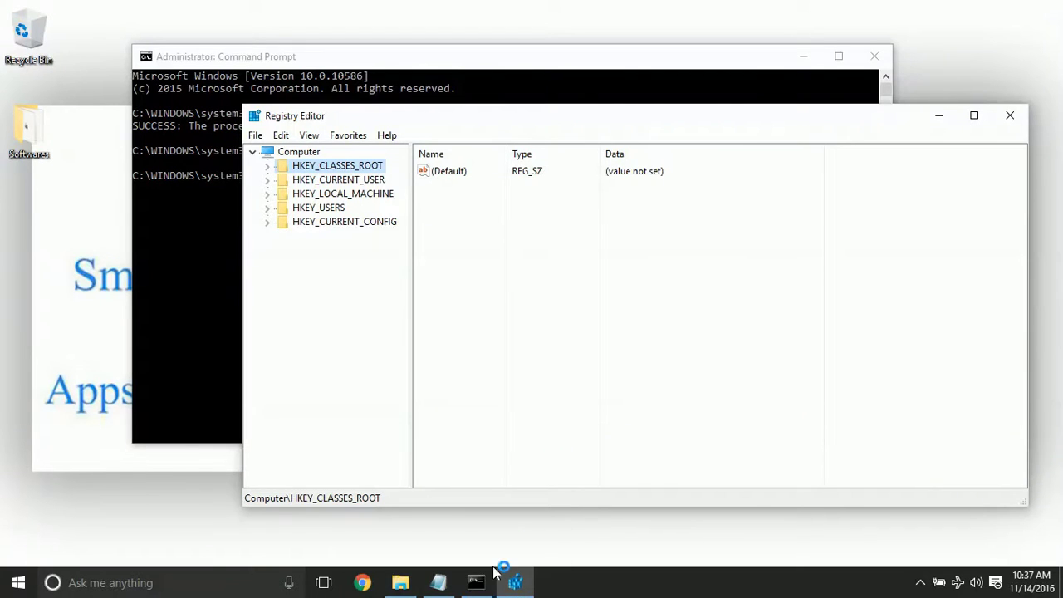
Step: Bring the notes with the OneDrive key path up beside the registry
left_click(440, 582)
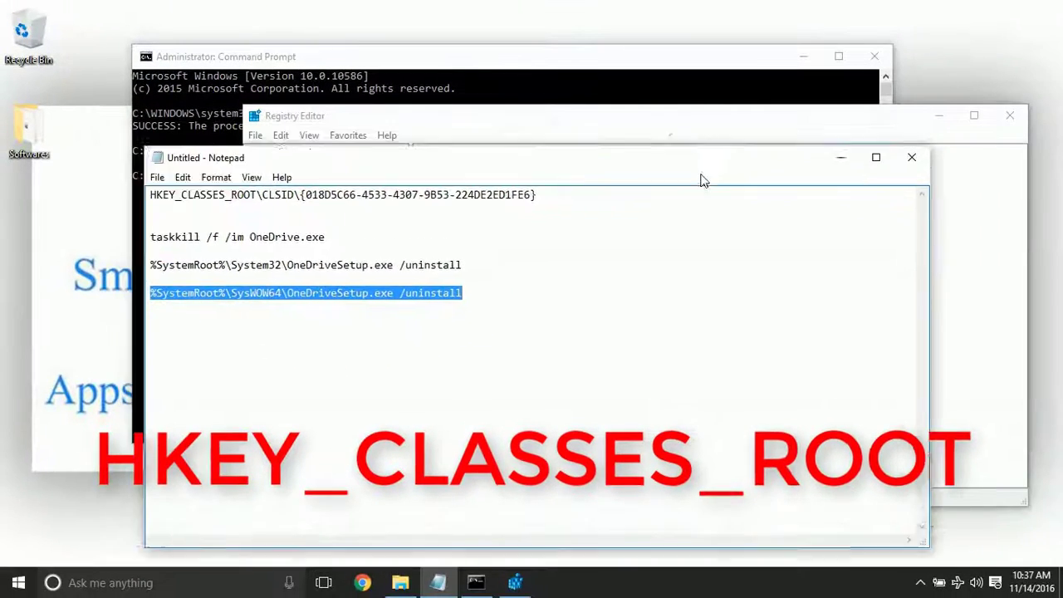
left_click_drag(702, 179, 764, 236)
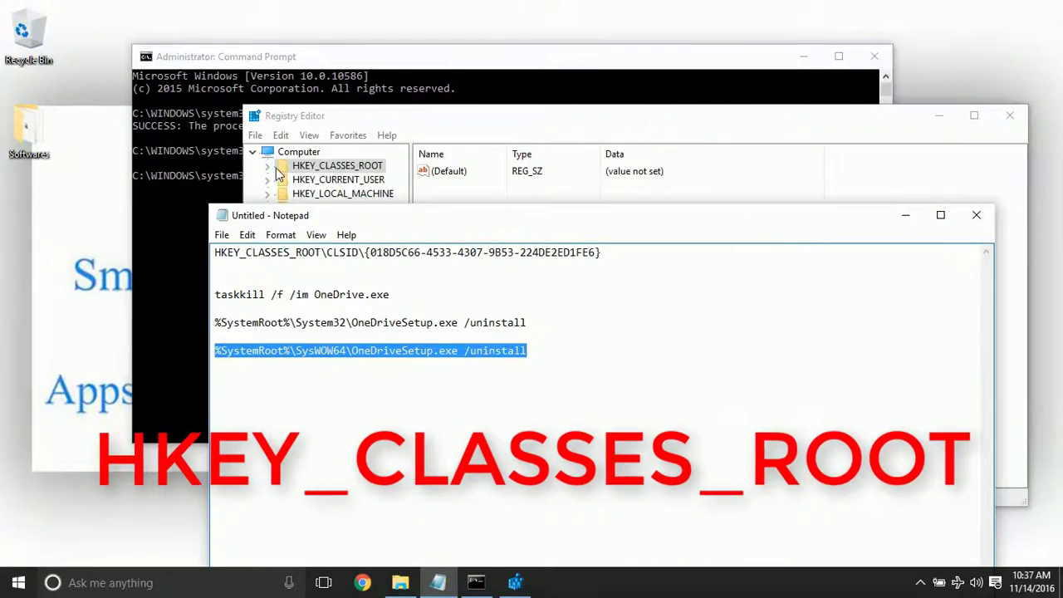
Step: Expand the CLSID key under HKEY_CLASSES_ROOT to list its GUID subkeys
left_click(338, 152)
left_click_drag(401, 166, 402, 364)
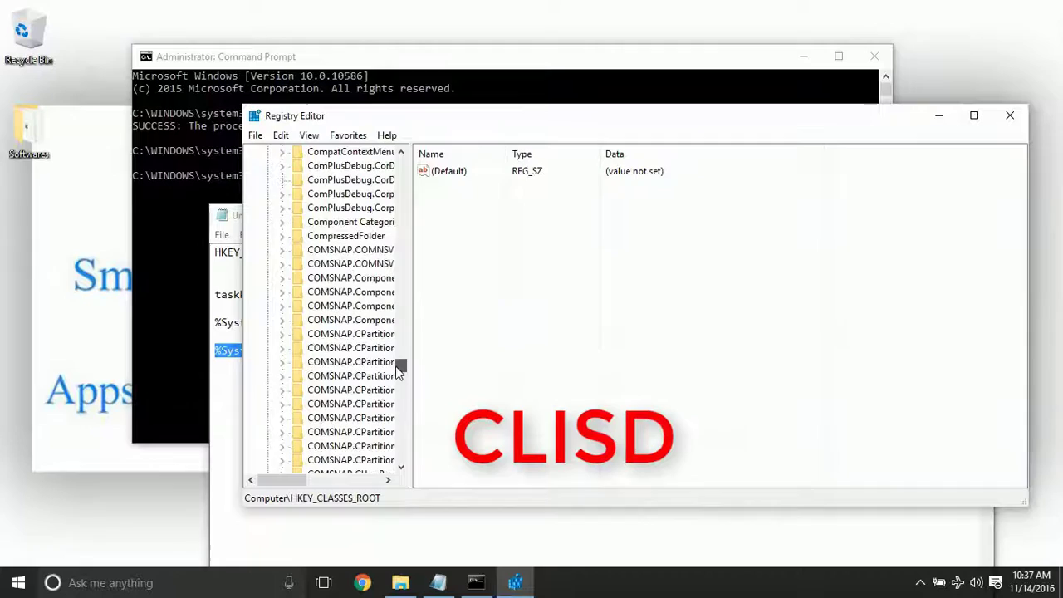
left_click(350, 250)
scroll(332, 249, "up", 5)
scroll(315, 245, "up", 5)
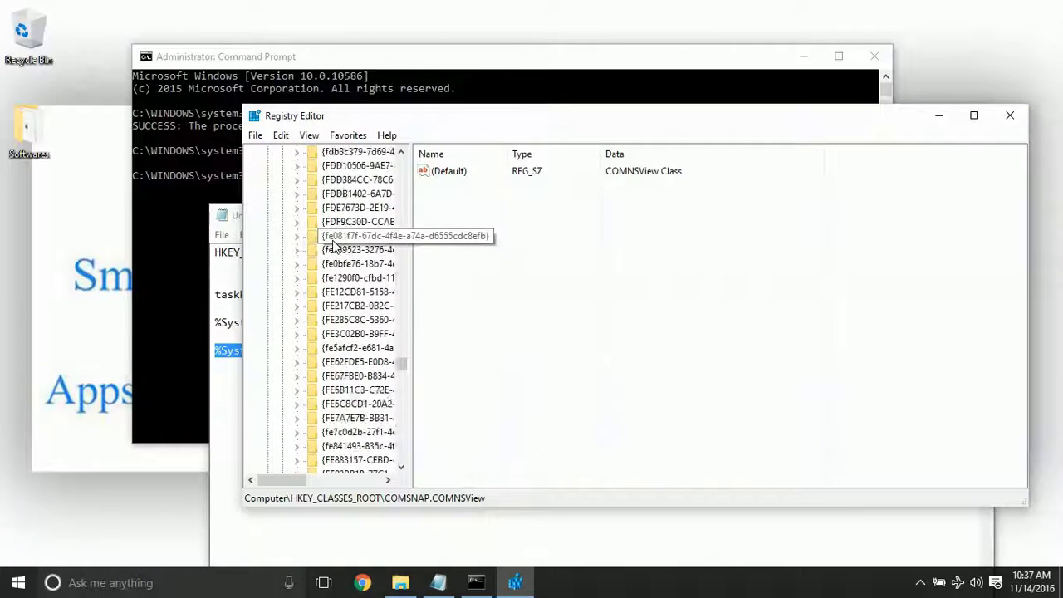
scroll(303, 241, "up", 5)
scroll(300, 239, "up", 3)
scroll(299, 239, "up", 5)
scroll(299, 239, "up", 5)
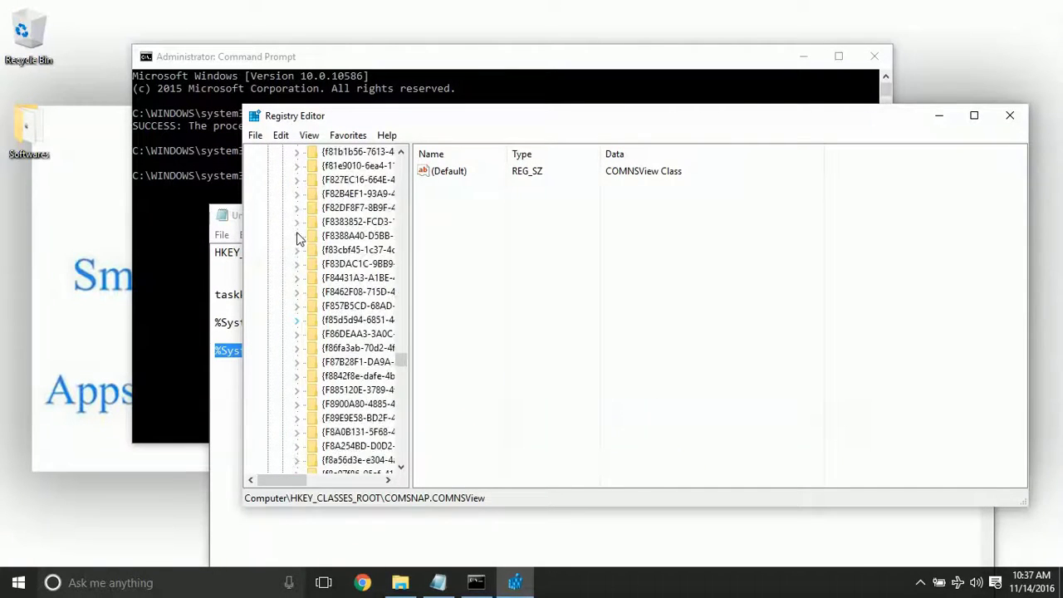
scroll(299, 239, "up", 5)
scroll(299, 239, "up", 5)
scroll(299, 239, "up", 5)
scroll(299, 238, "up", 5)
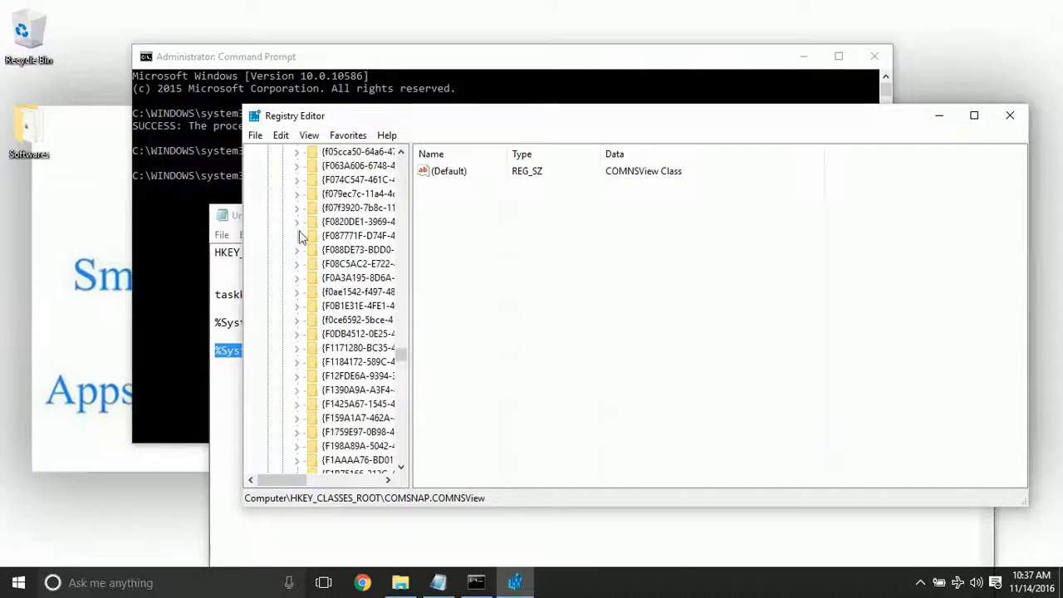
left_click_drag(400, 355, 403, 195)
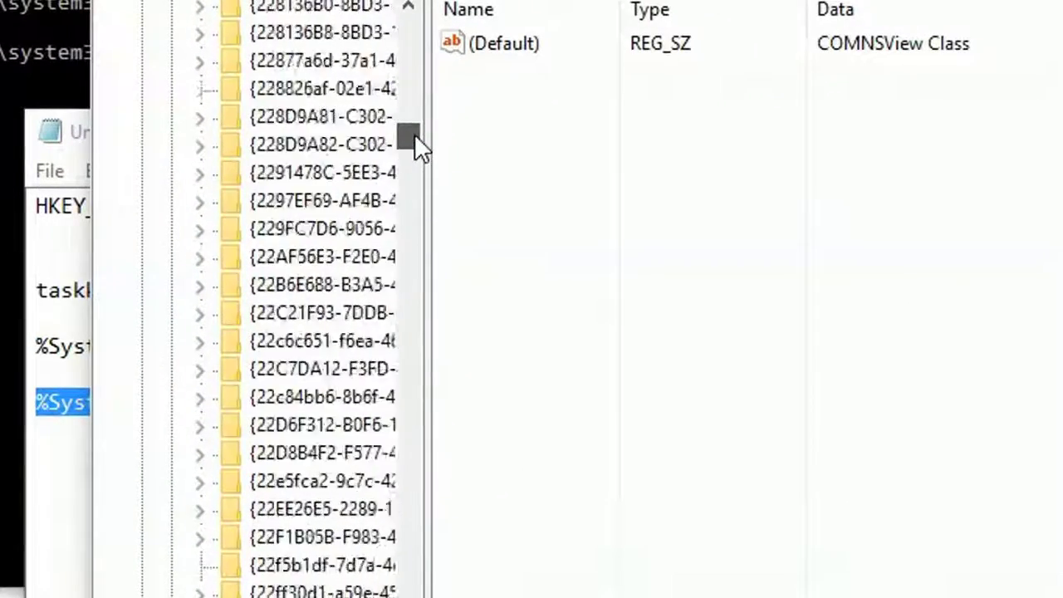
left_click_drag(415, 134, 408, 85)
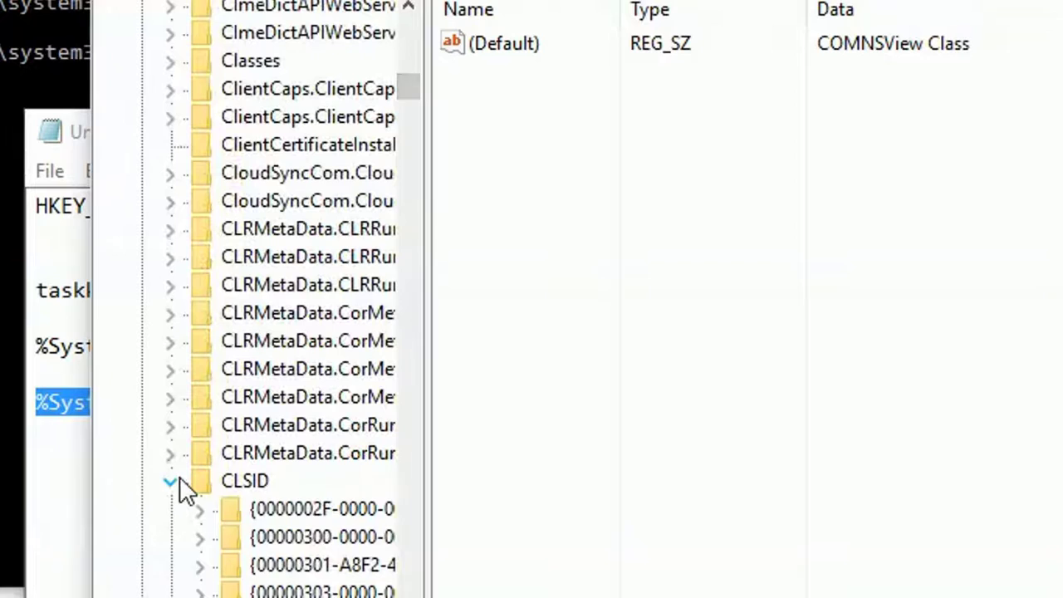
Step: Re-expand CLSID and move through its subkeys to those starting with {018
left_click(170, 481)
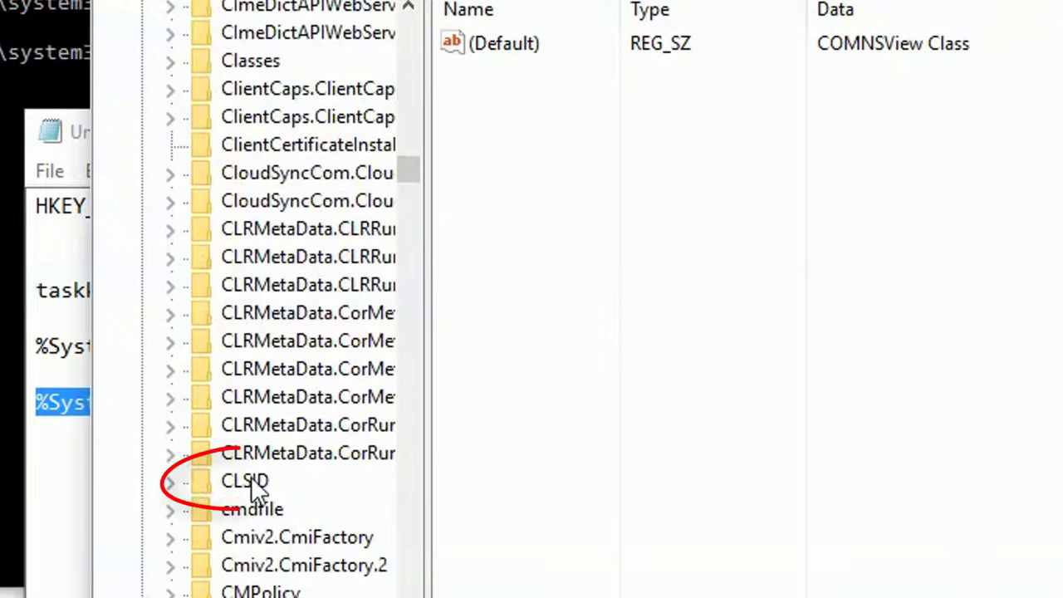
left_click(170, 481)
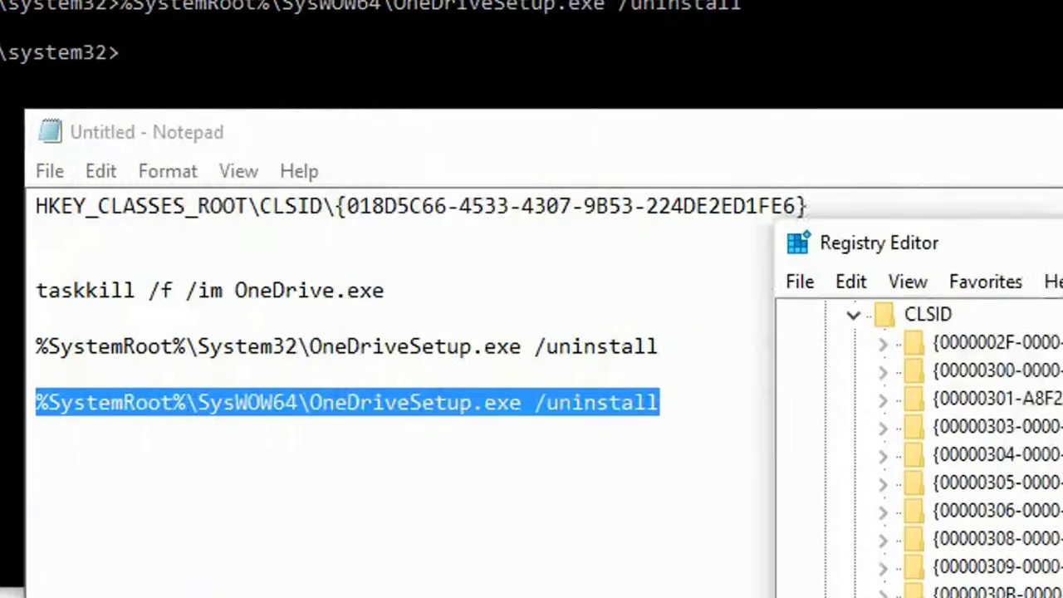
left_click_drag(867, 241, 546, 280)
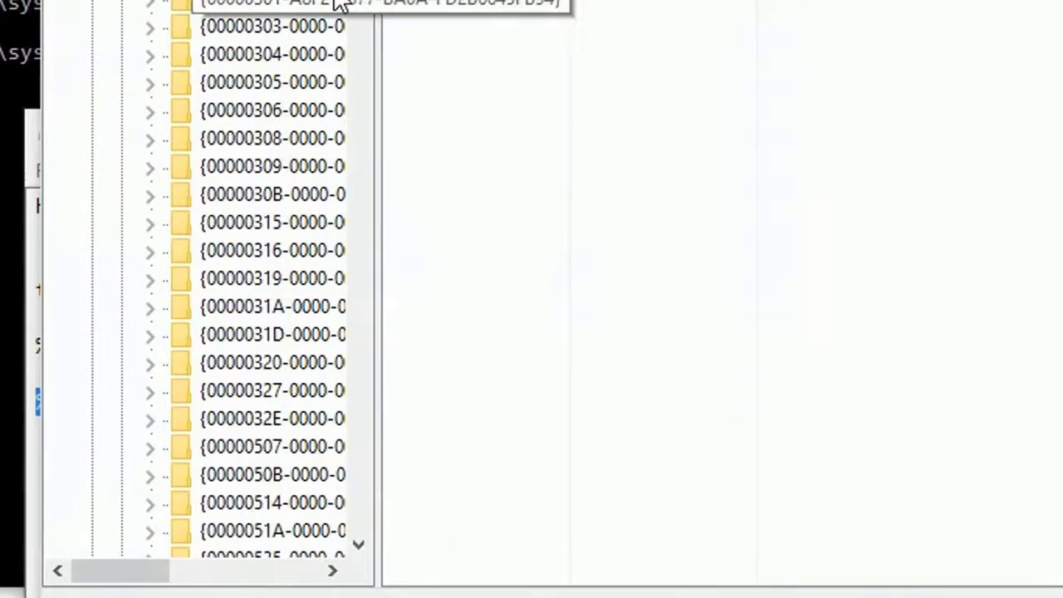
mouse_move(366, 12)
left_mouse_down()
mouse_move(368, 46)
mouse_move(357, 21)
left_mouse_up()
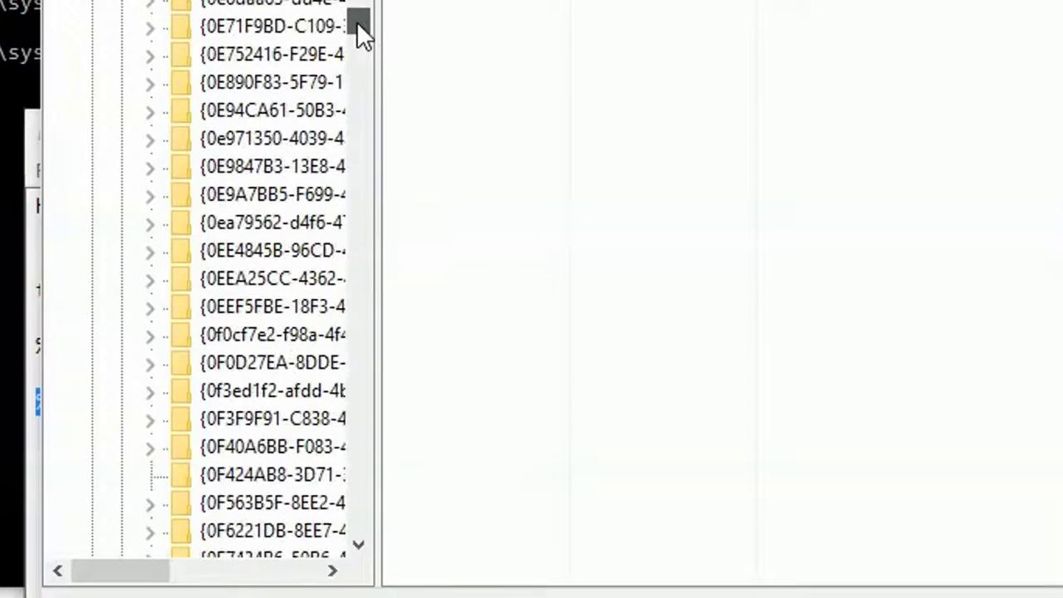
left_click(258, 199)
key("Up")
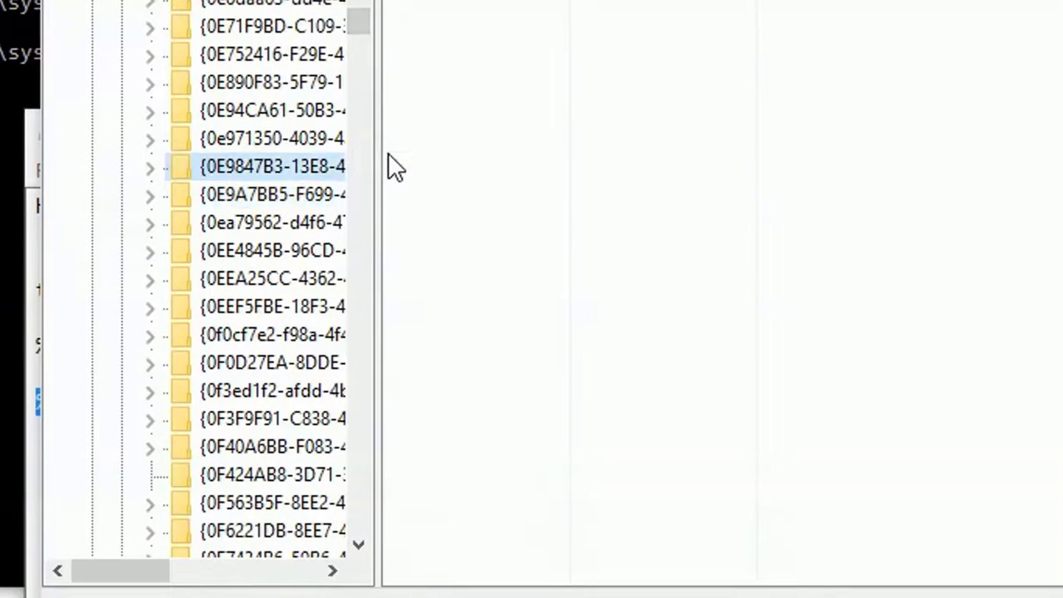
scroll(388, 153, "up", 1)
scroll(388, 153, "up", 5)
scroll(388, 153, "up", 5)
scroll(388, 152, "up", 5)
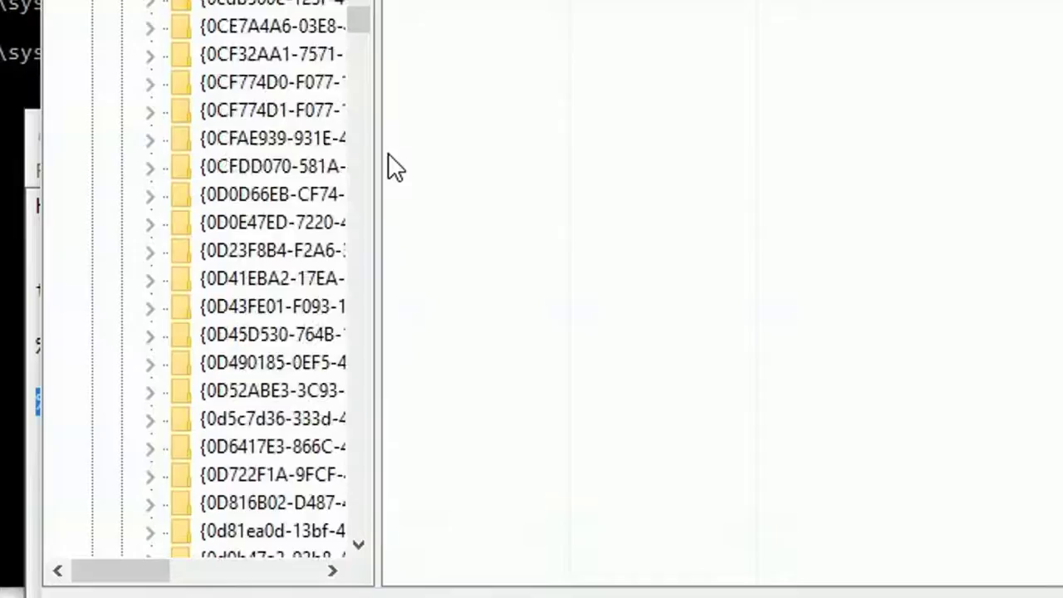
scroll(388, 153, "up", 5)
scroll(388, 152, "up", 5)
scroll(388, 153, "up", 5)
scroll(388, 153, "up", 5)
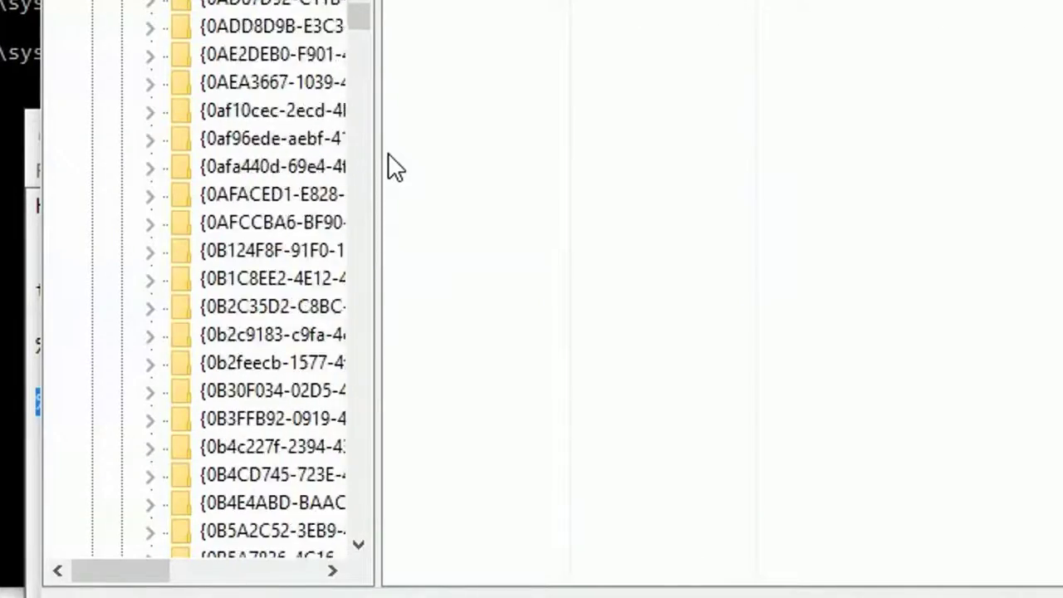
scroll(388, 153, "up", 5)
scroll(388, 153, "up", 5)
scroll(388, 153, "up", 5)
scroll(388, 153, "up", 5)
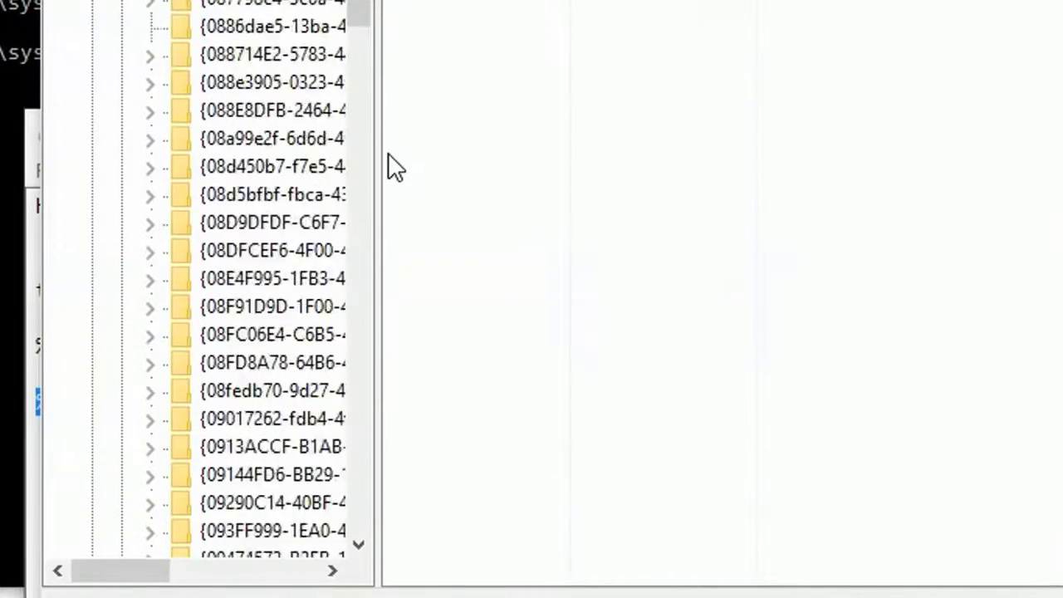
scroll(388, 153, "up", 5)
scroll(388, 153, "up", 5)
scroll(388, 153, "up", 5)
scroll(388, 153, "up", 5)
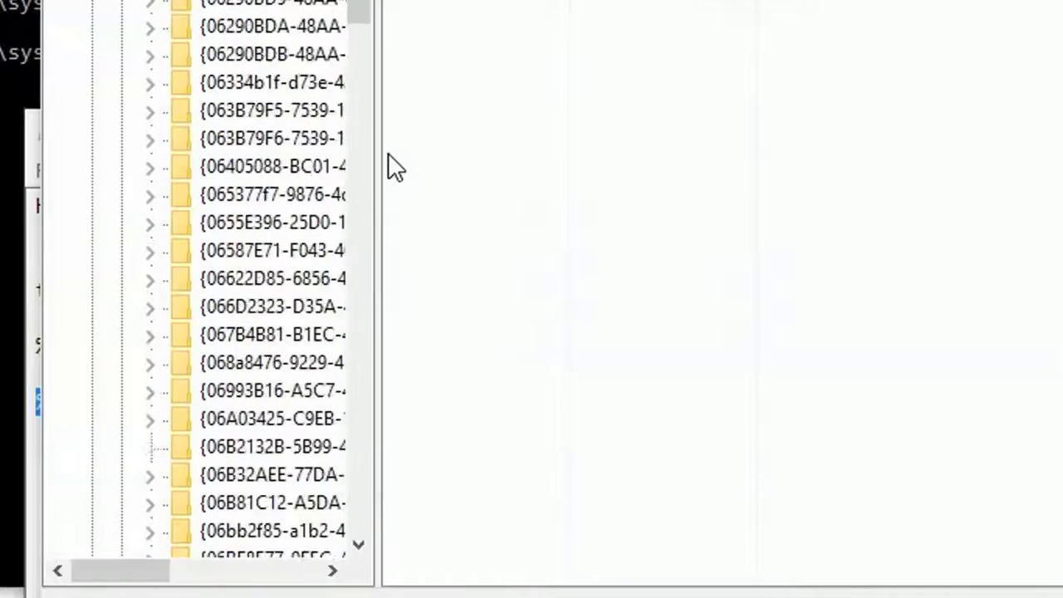
scroll(388, 153, "up", 5)
scroll(388, 153, "up", 5)
scroll(388, 153, "up", 5)
scroll(388, 153, "up", 5)
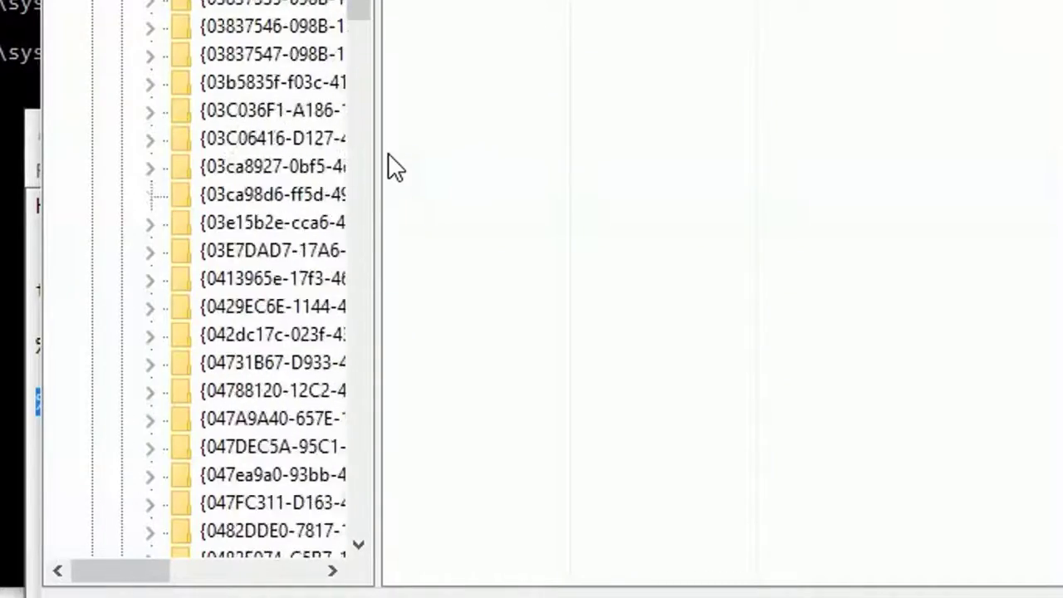
scroll(388, 153, "up", 5)
scroll(388, 153, "up", 5)
scroll(388, 153, "up", 5)
scroll(388, 153, "up", 5)
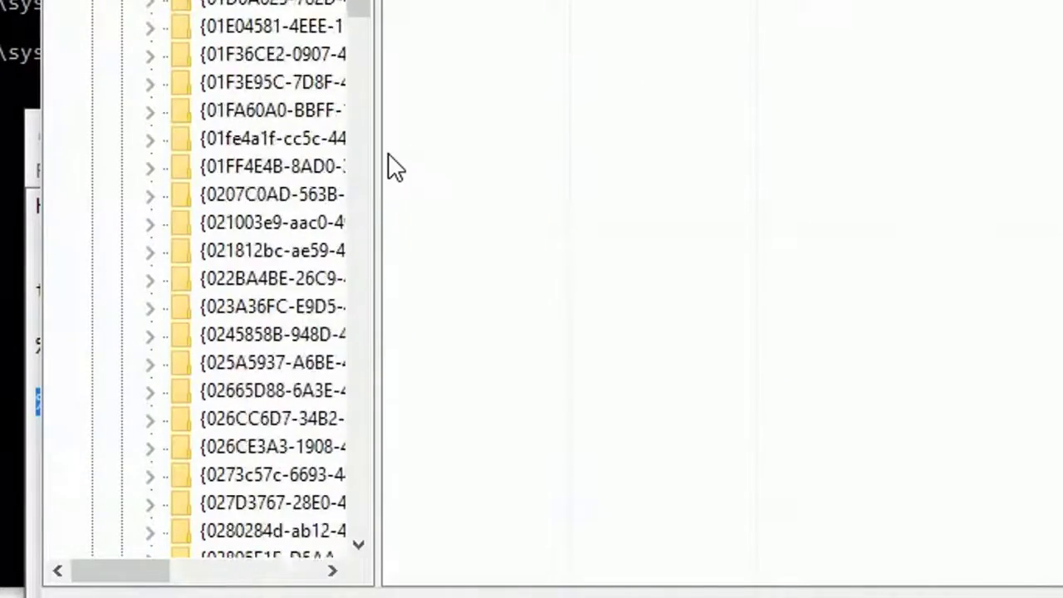
scroll(388, 153, "up", 5)
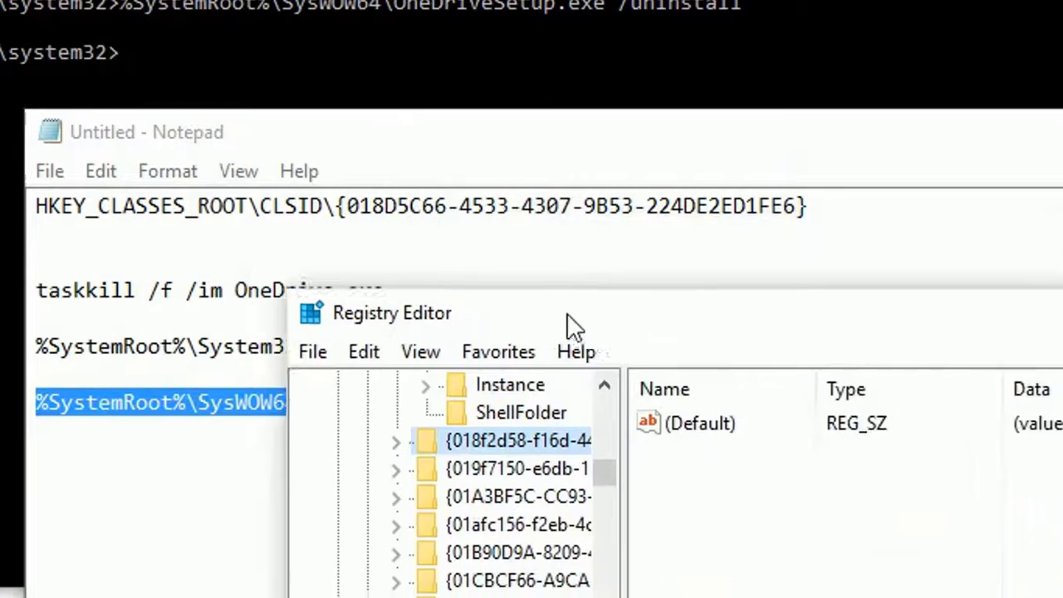
mouse_move(581, 249)
left_mouse_down()
mouse_move(501, 279)
mouse_move(465, 83)
left_mouse_up()
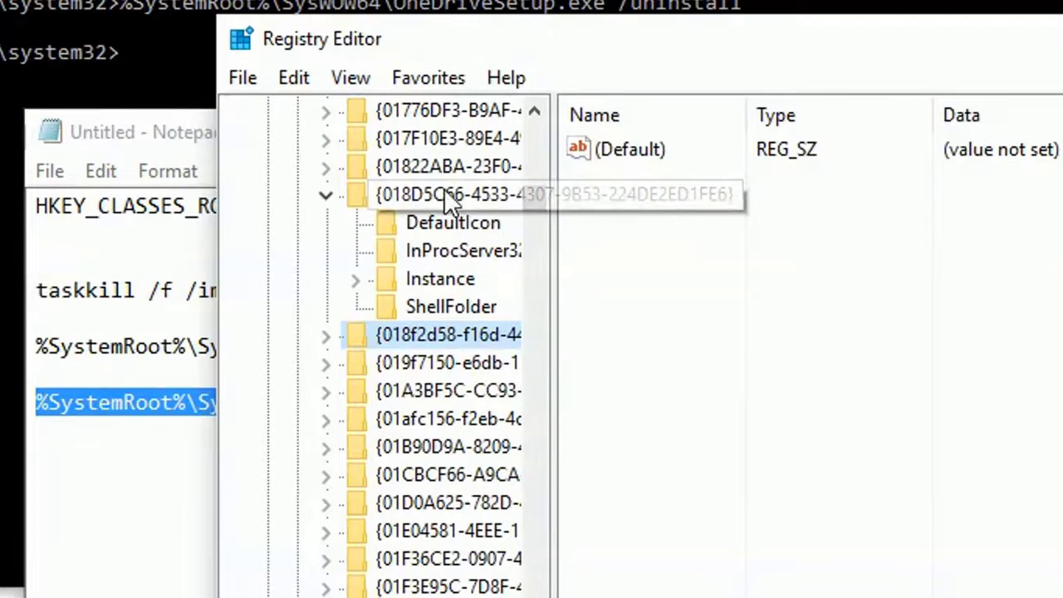
left_click(382, 198)
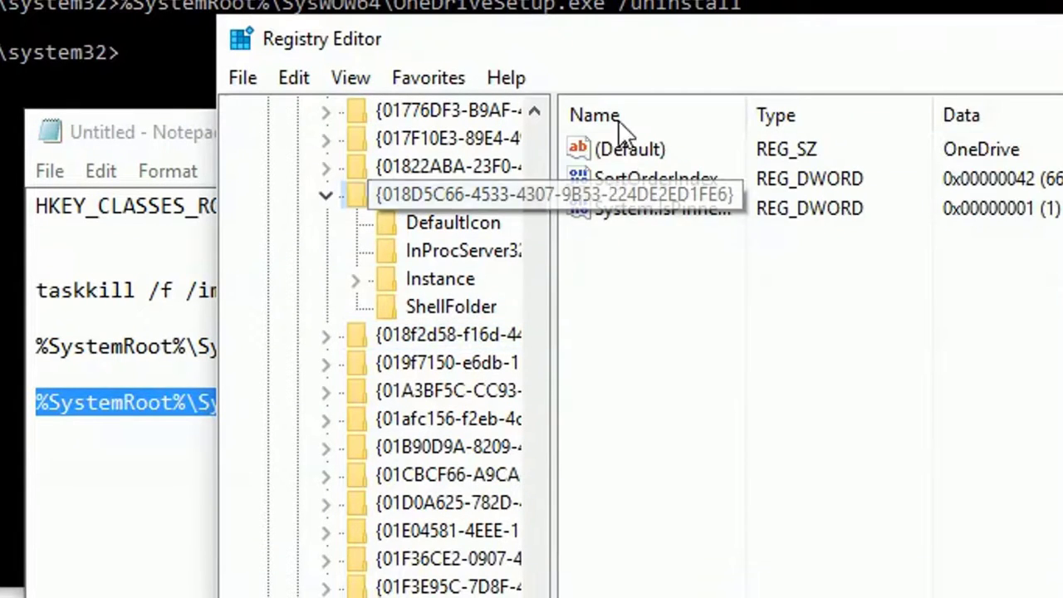
left_click_drag(561, 41, 574, 82)
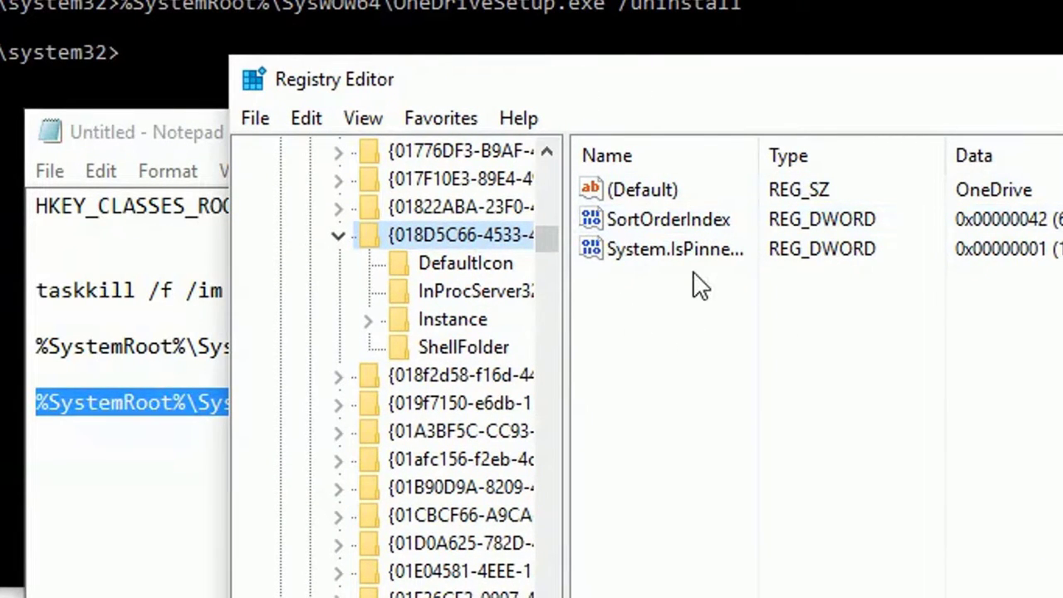
left_click(665, 248)
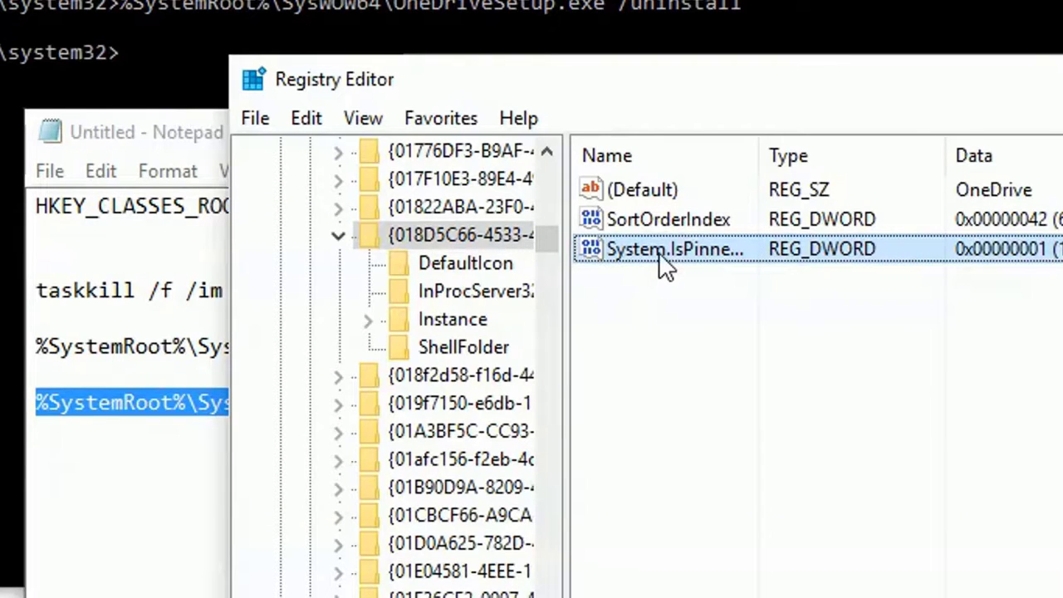
Step: Change System.IsPinnedToNameSpaceTree from 1 to 0
double_click(725, 253)
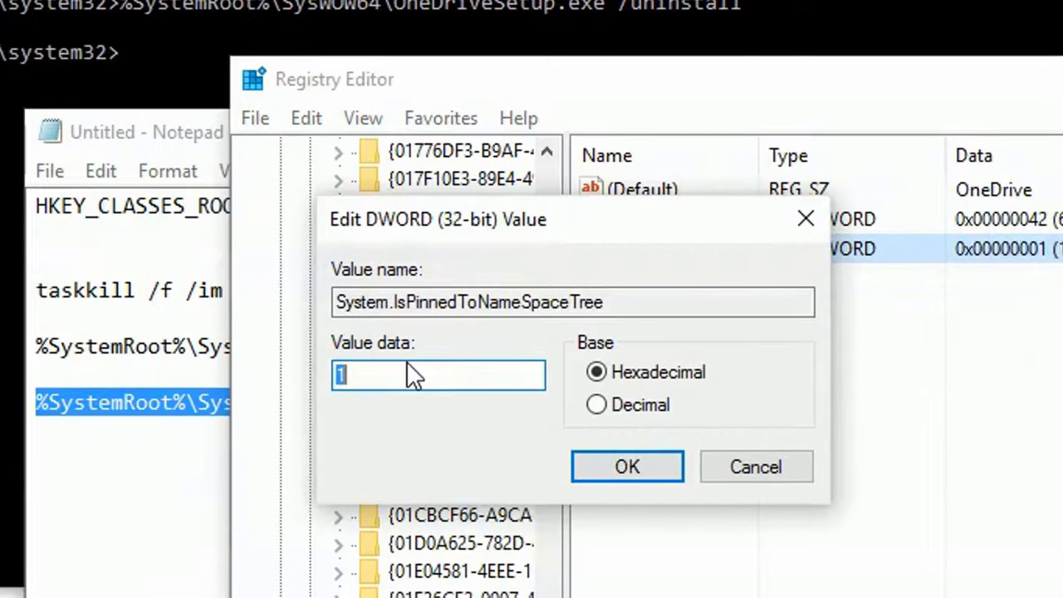
key("BackSpace")
left_click(620, 479)
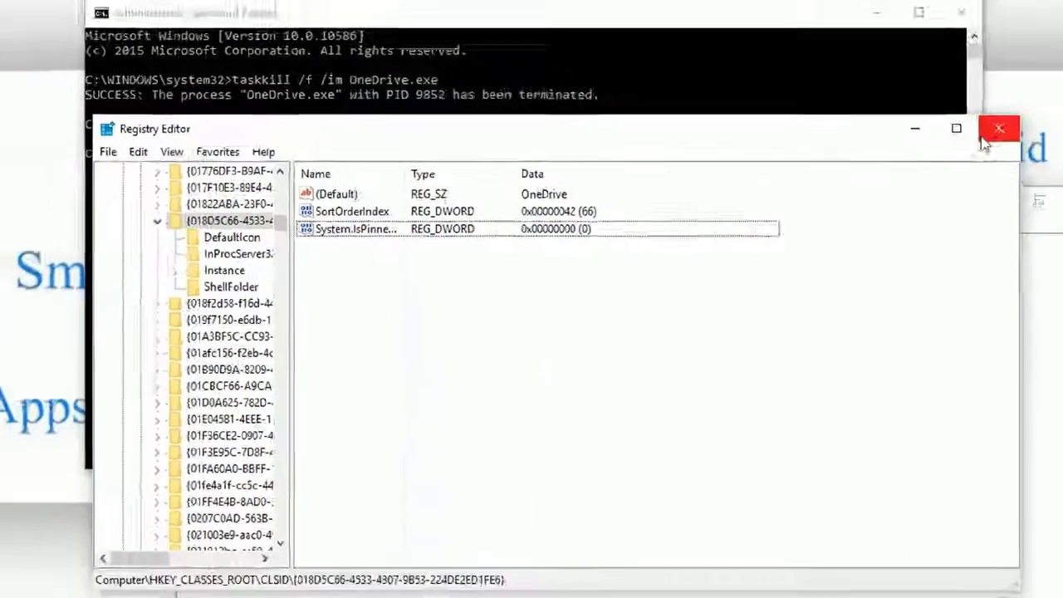
Step: Close Registry Editor and discard the unsaved Notepad notes
left_click(995, 127)
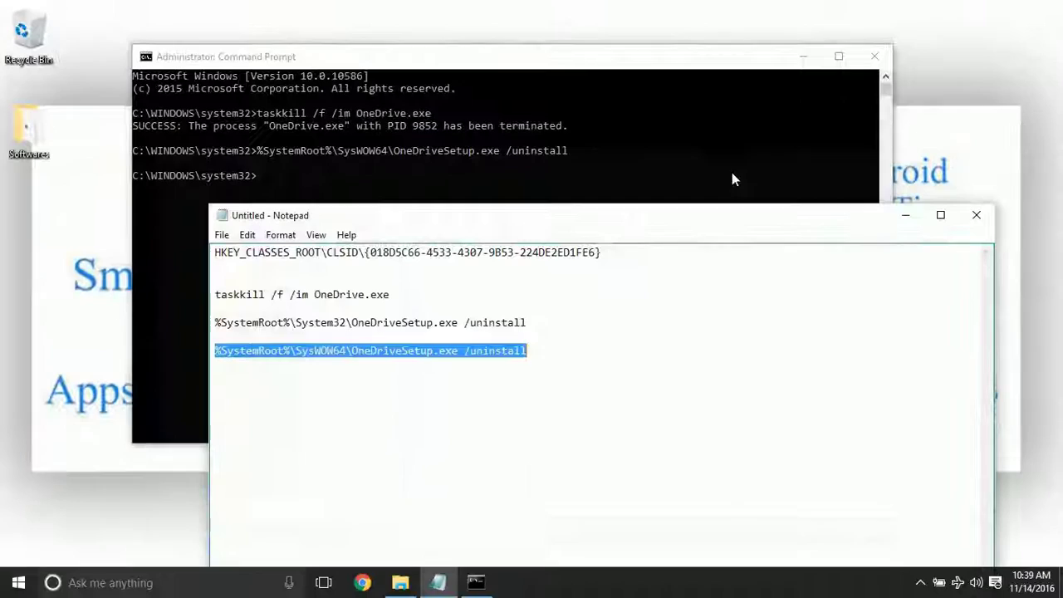
left_click(977, 216)
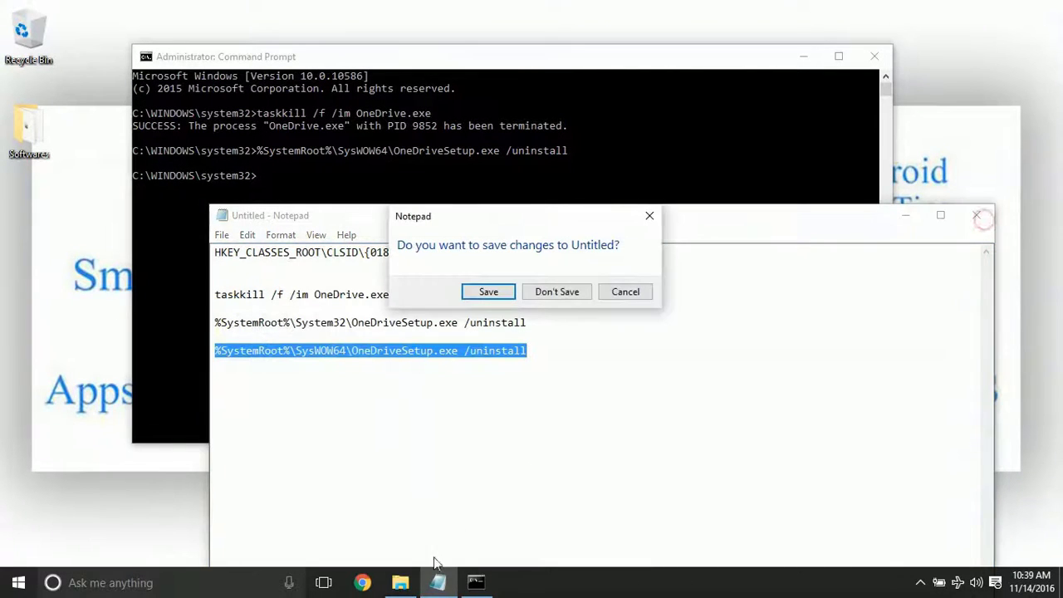
left_click(557, 292)
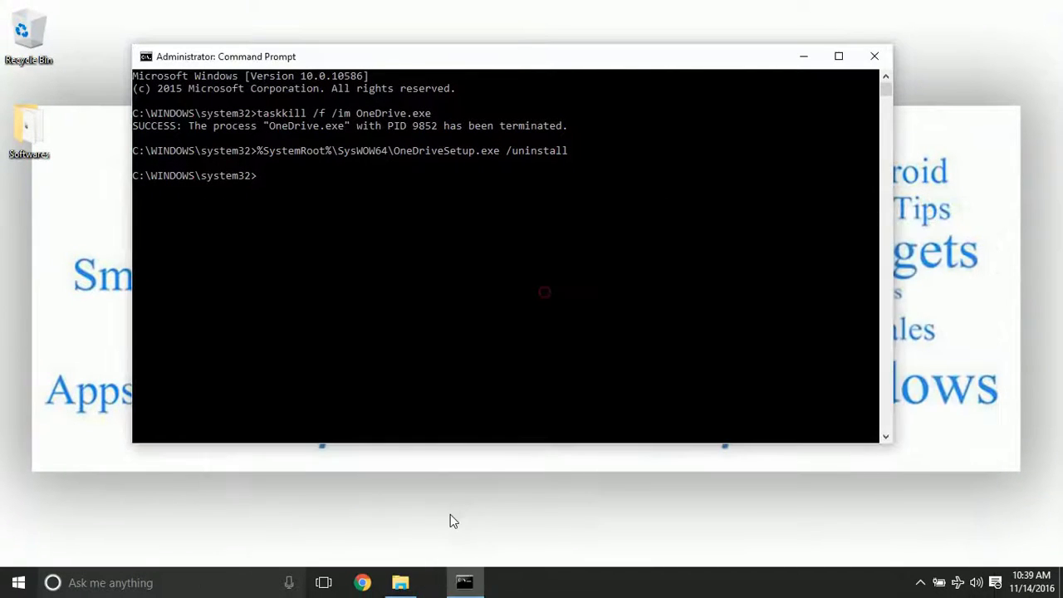
Step: Open This PC to confirm OneDrive is gone from the navigation pane
left_click(400, 583)
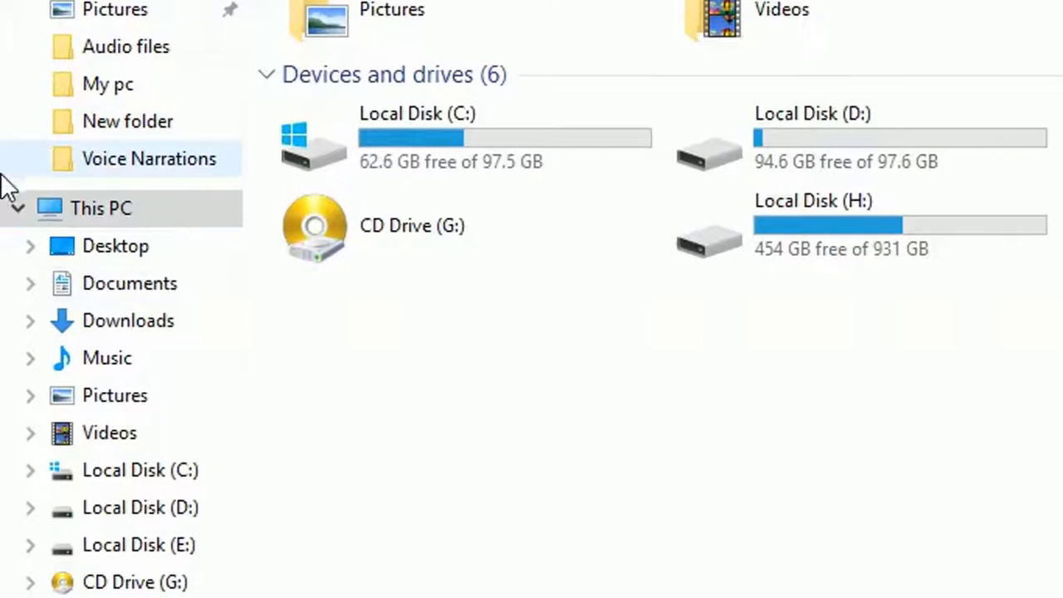